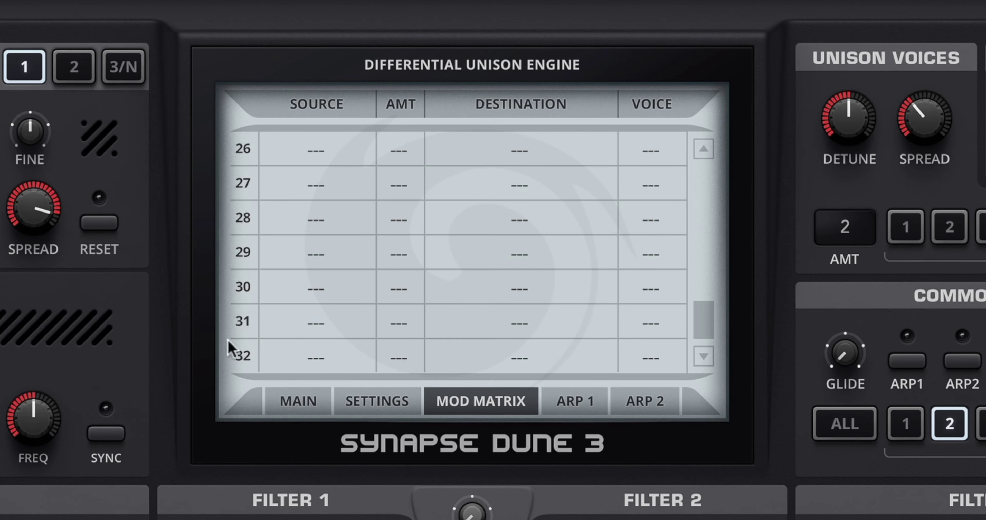
Step: Return to the first mod matrix rows and compare the Filter 1 settings of voice 1 and voice 2
drag(704, 327, 719, 174)
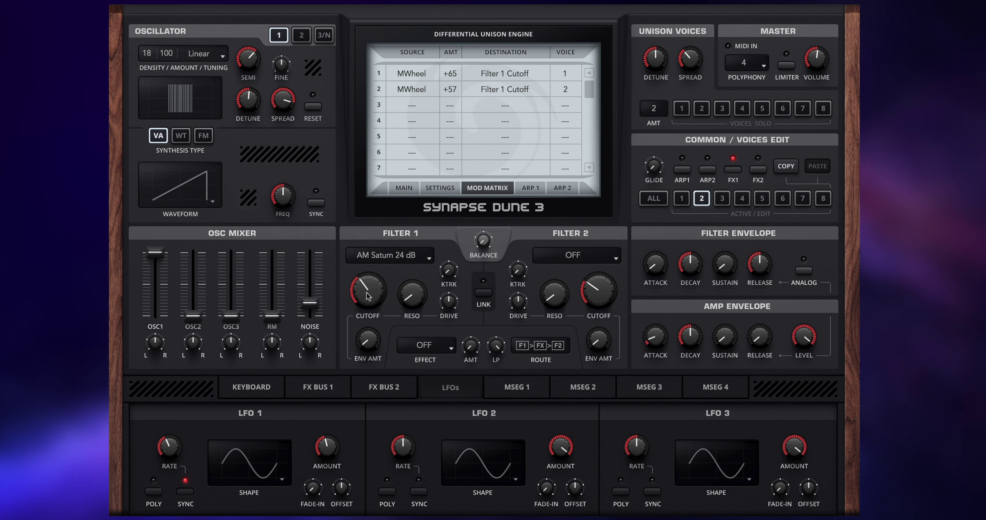
mouse_move(367, 295)
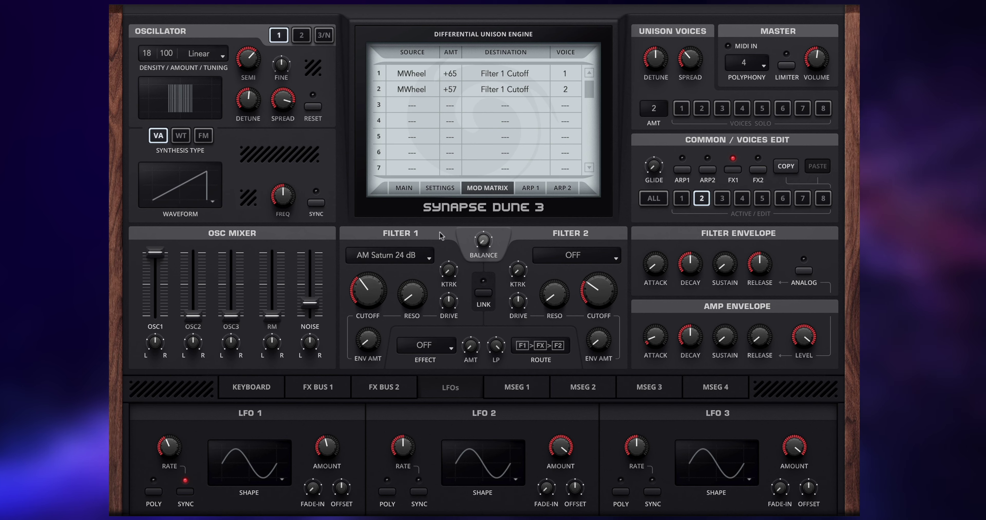
click(681, 198)
click(700, 199)
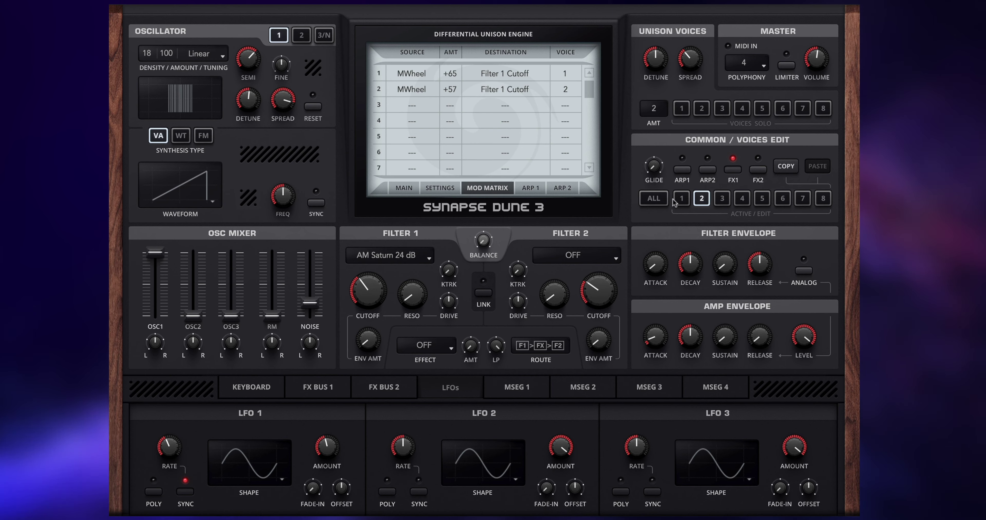
click(681, 199)
click(701, 198)
click(684, 199)
click(701, 198)
click(684, 200)
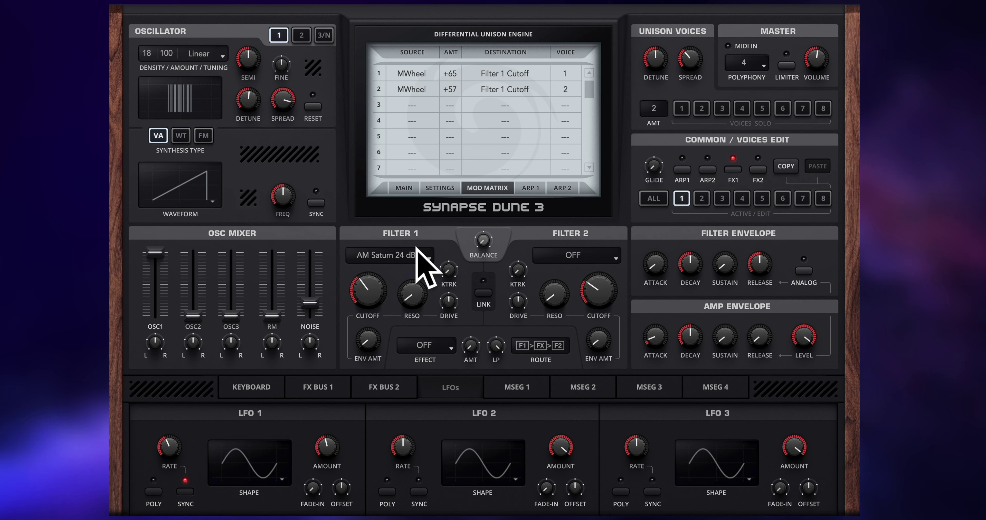
click(701, 198)
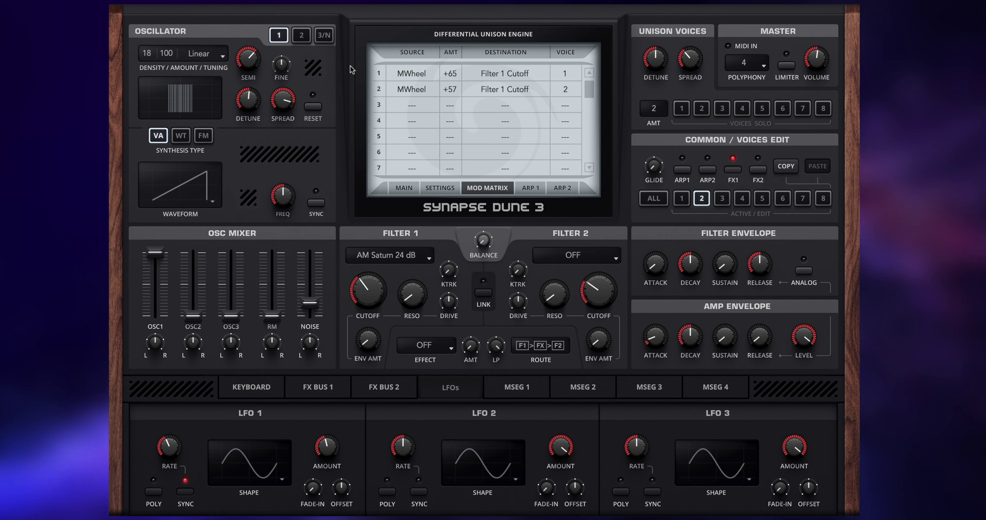
Step: Audition unison voice 1 and voice 2 by soloing each, ending with only voice 2 soloed
click(680, 201)
click(676, 112)
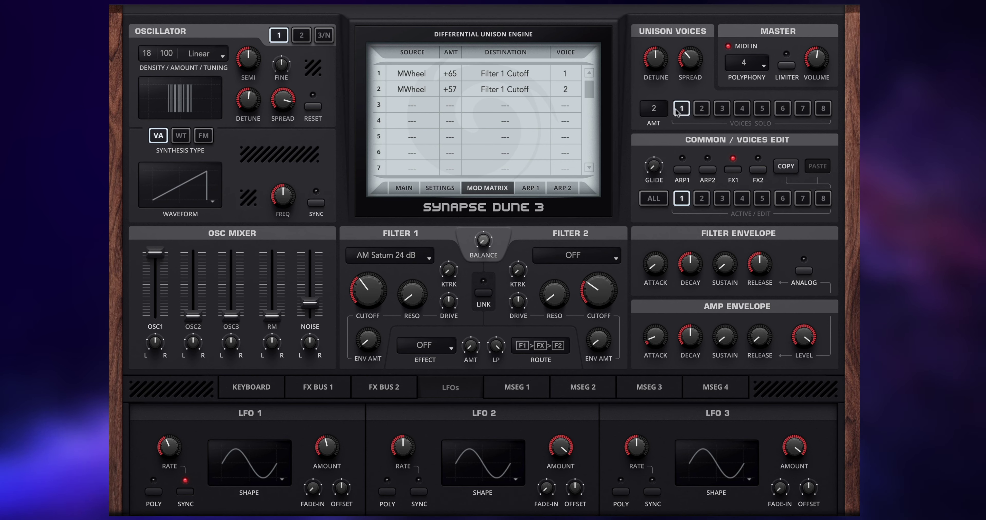
click(704, 200)
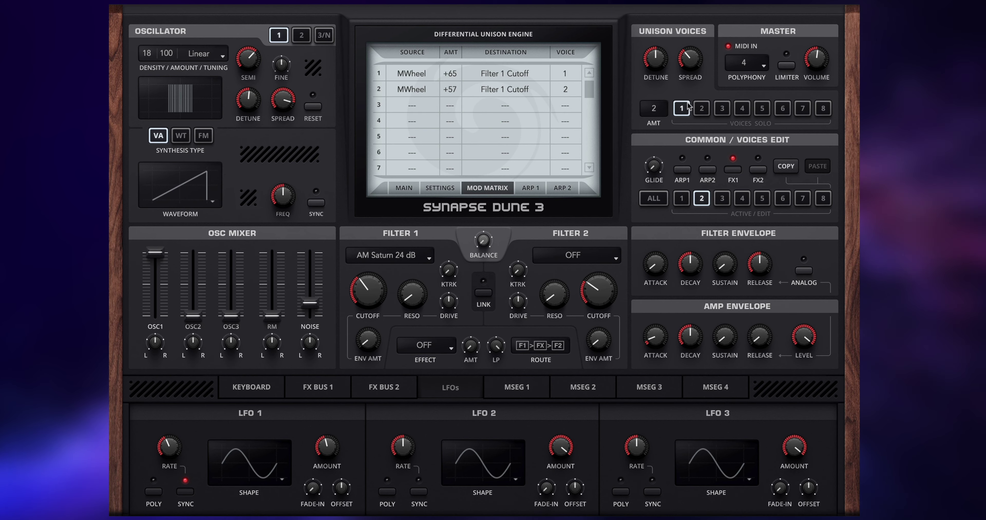
click(703, 111)
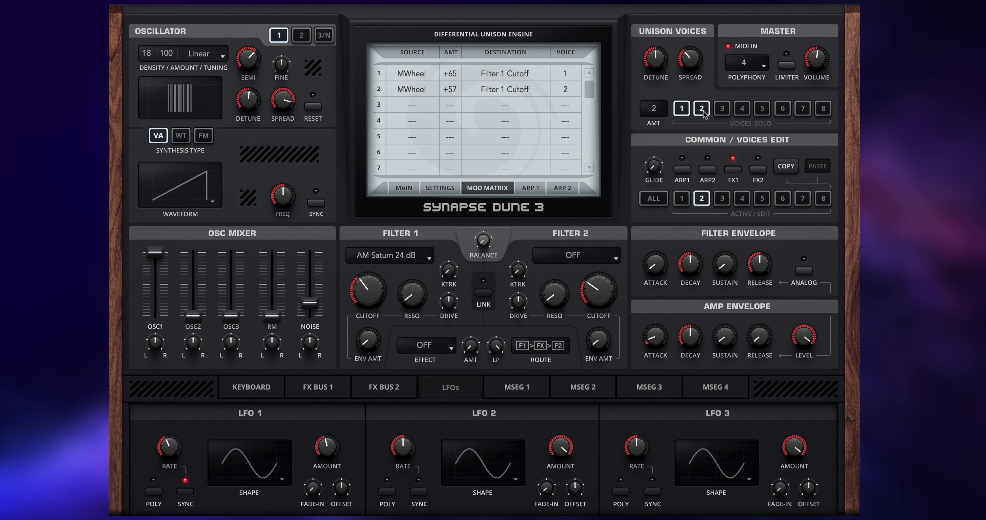
click(676, 111)
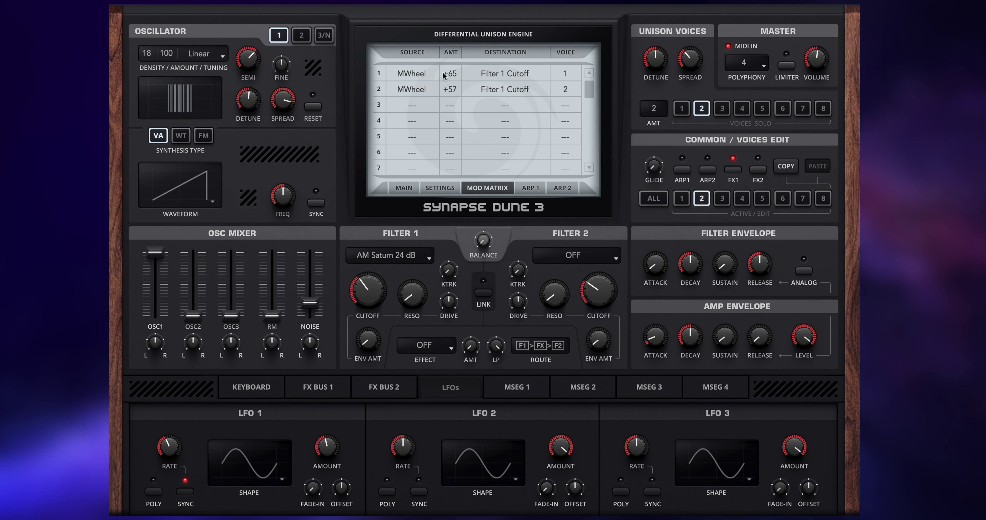
Step: Try +65 as voice 2's MWheel to Filter 1 Cutoff amount, and restore it to +57
scroll(451, 89, up, 5)
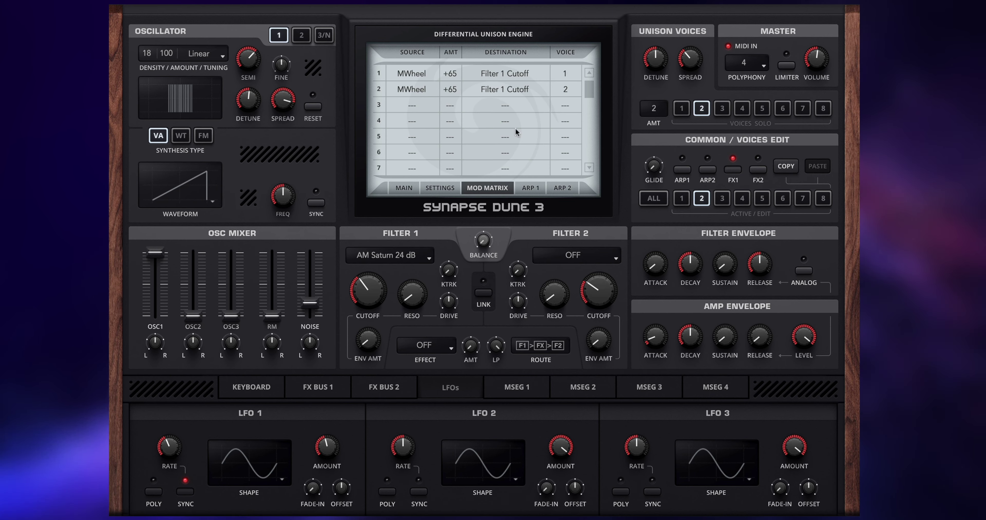
scroll(453, 92, down, 5)
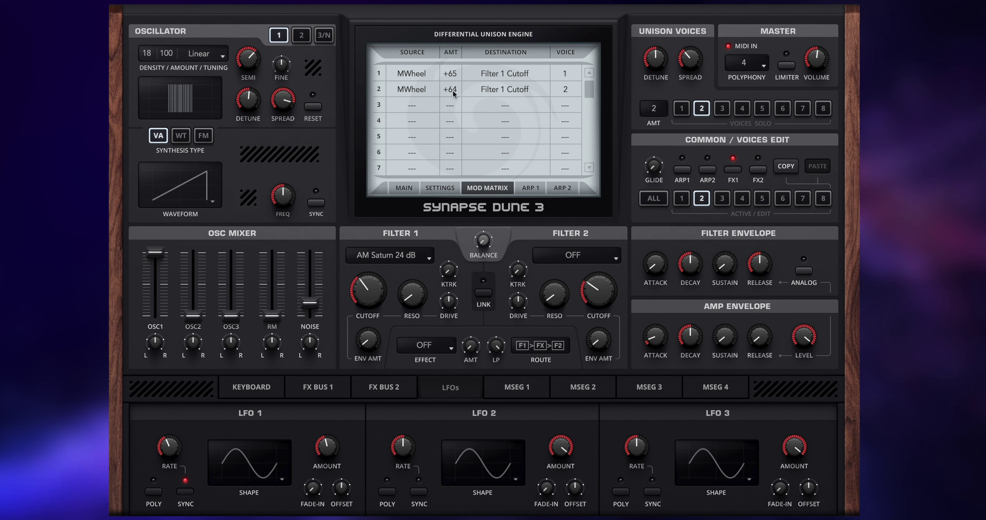
scroll(453, 93, down, 3)
Step: Switch editing to all voices and turn off the solo on voice 2
click(653, 198)
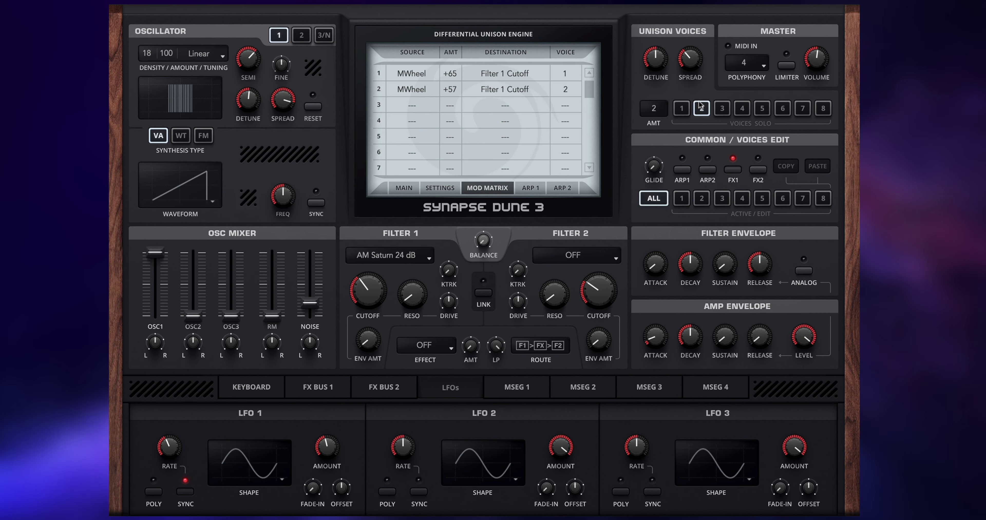
click(701, 107)
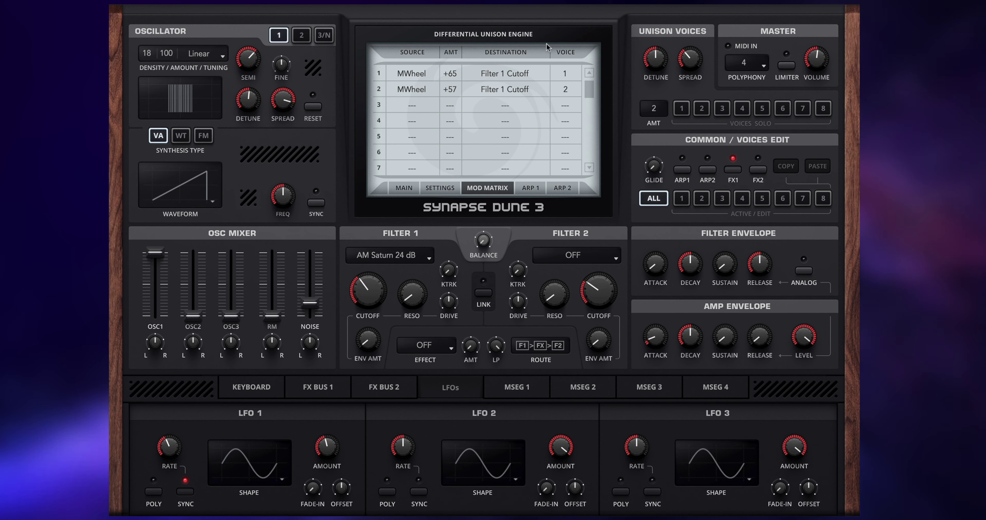
Step: Examine the voice assignment options for the third mod matrix row
click(565, 107)
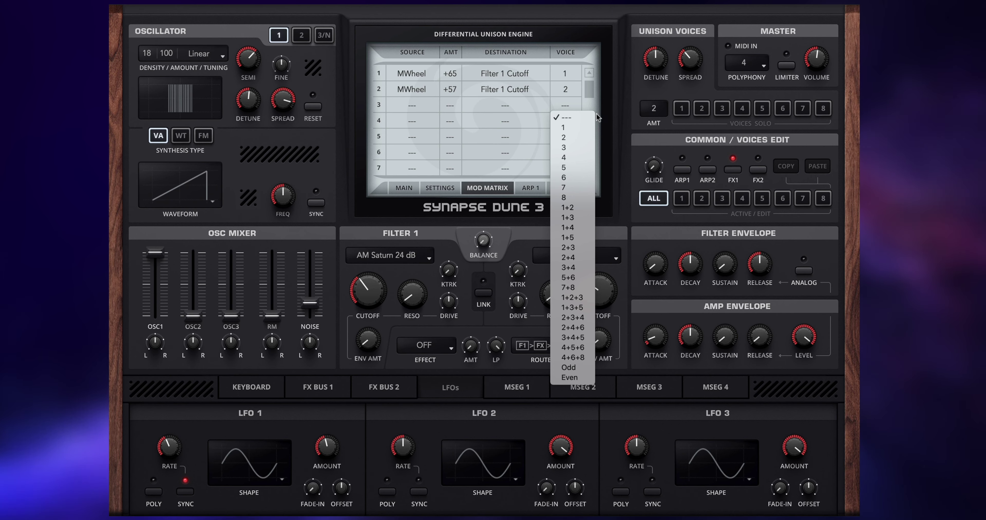
click(617, 100)
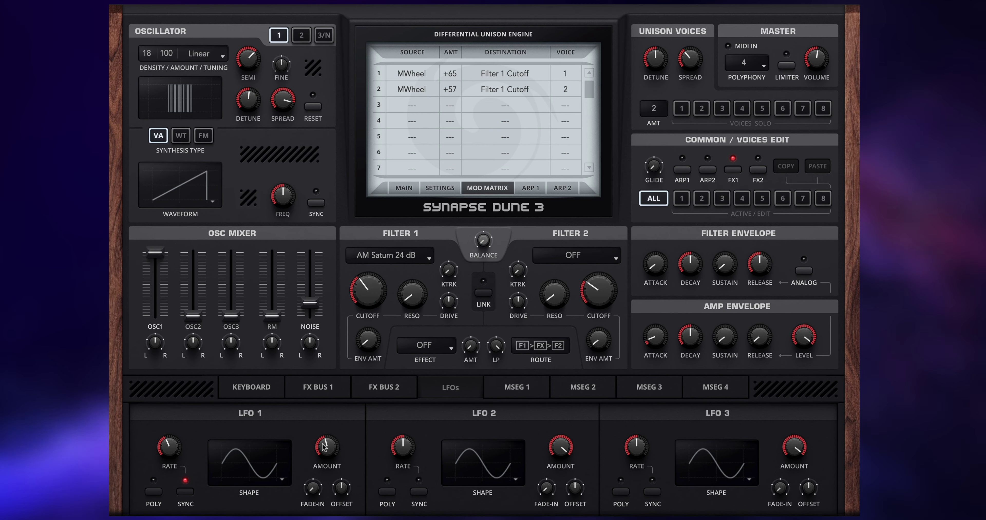
Step: Route LFO 1 to Osc 1 Pan in mod matrix row 3 with an amount of +100
click(403, 101)
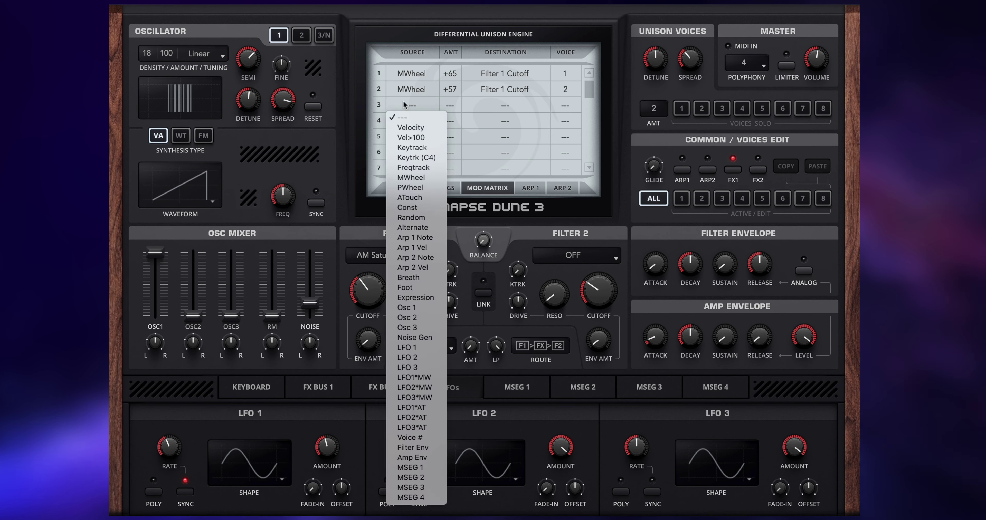
click(411, 348)
click(491, 101)
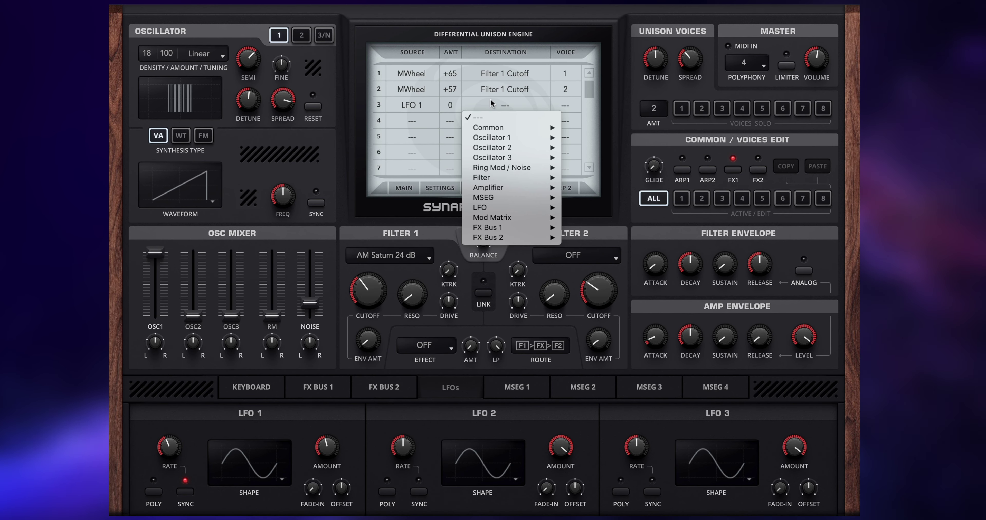
mouse_move(518, 133)
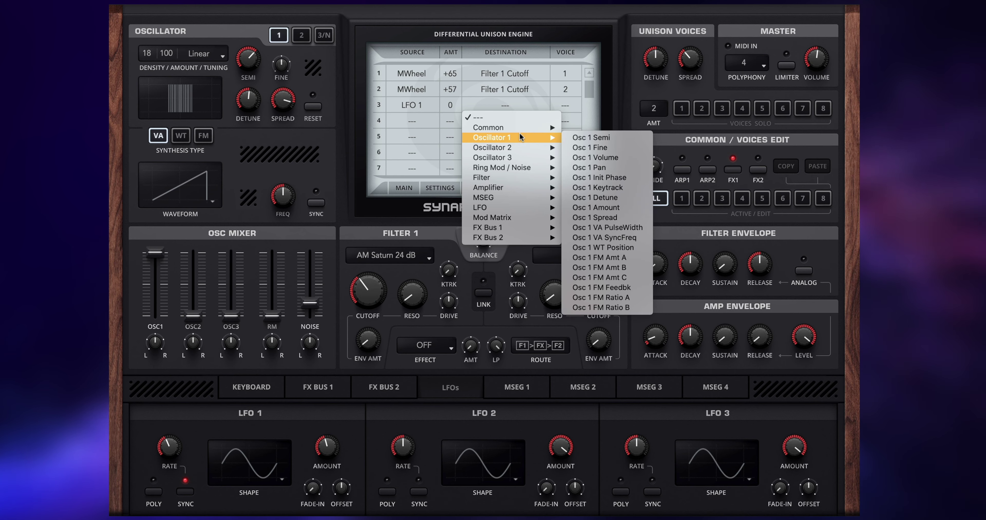
click(602, 169)
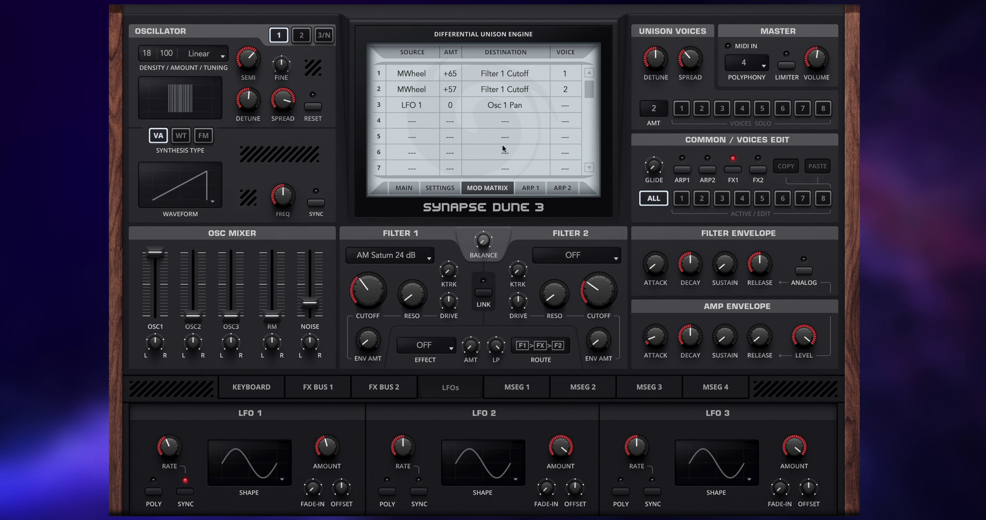
drag(450, 105, 450, 77)
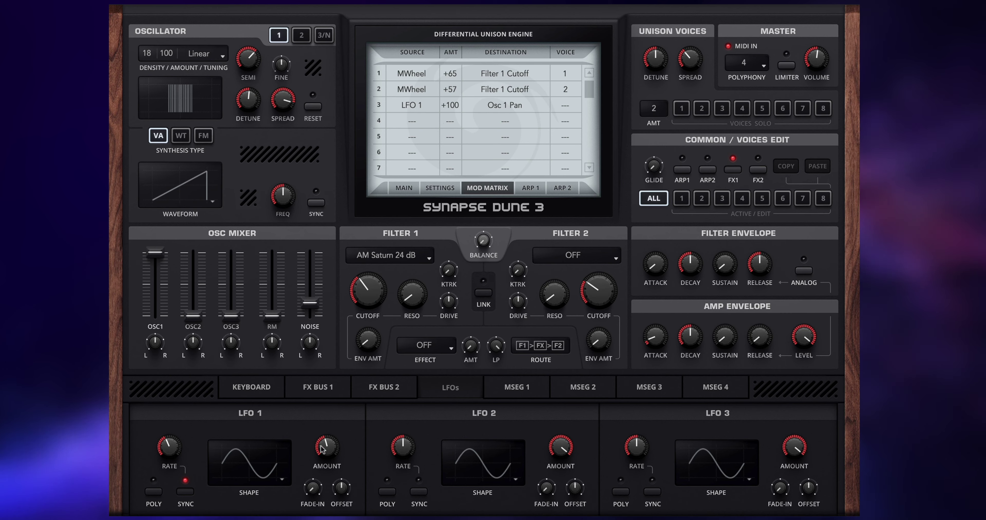
Step: Set LFO 1's amount to about its midpoint and the row 3 pan modulation amount to +29
drag(321, 450, 325, 422)
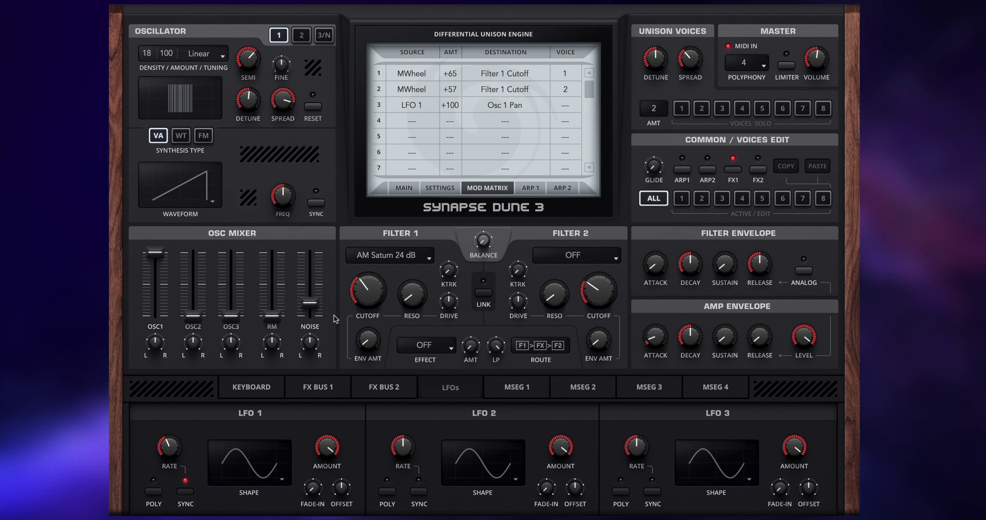
drag(325, 455, 323, 495)
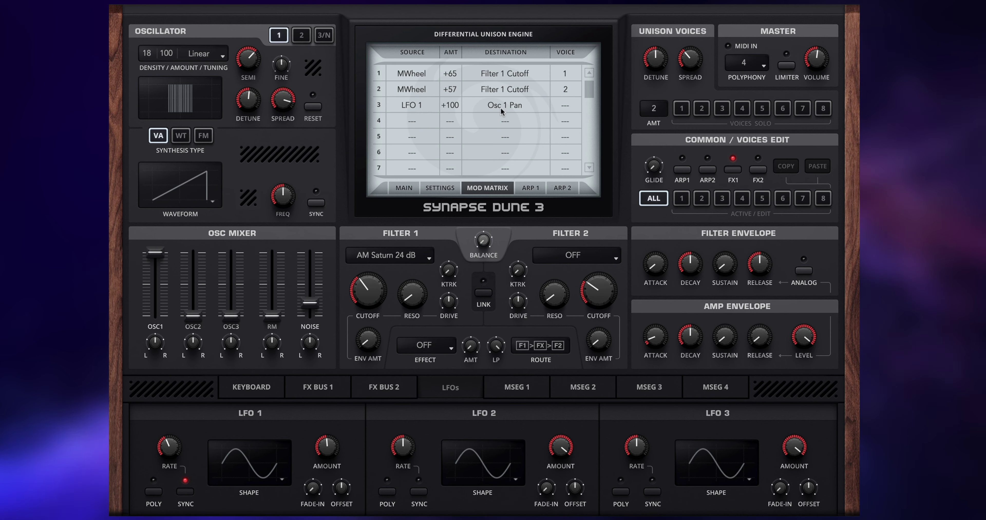
drag(455, 111, 452, 145)
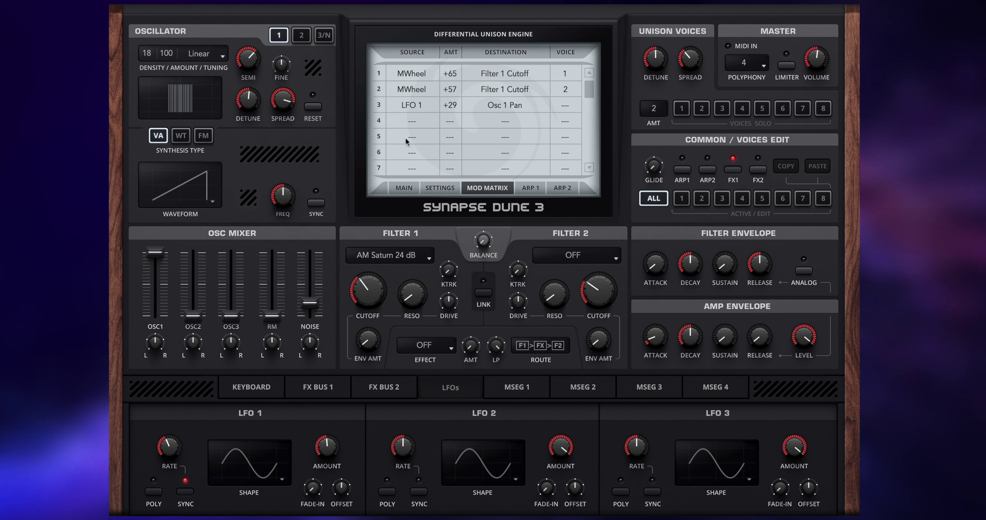
Step: Route LFO 1 to Osc 1 Pan in mod matrix row 4 with an amount of +29
click(414, 122)
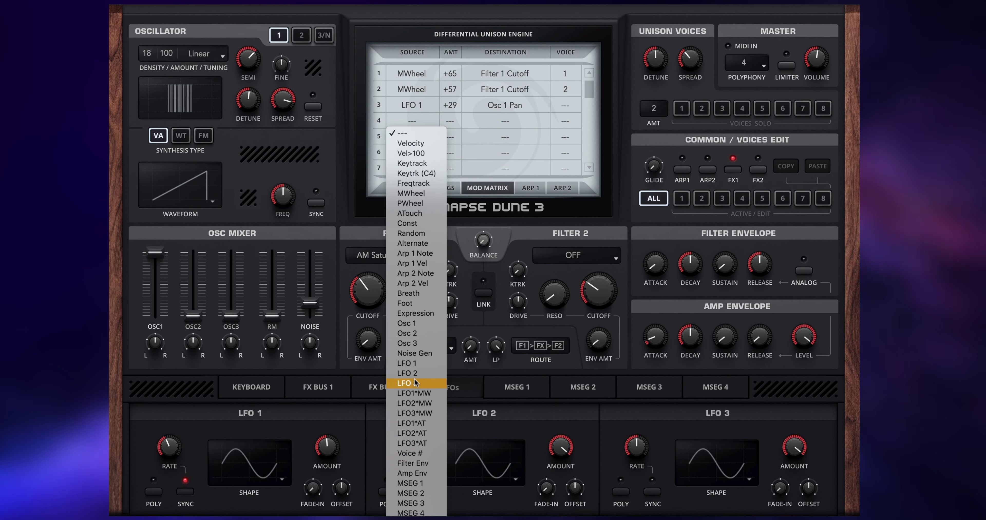
click(407, 363)
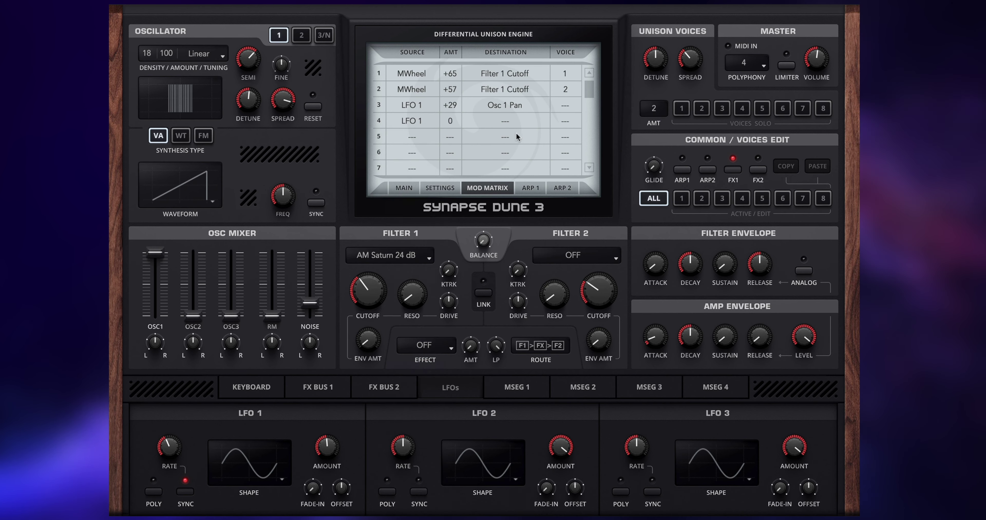
click(483, 121)
mouse_move(489, 154)
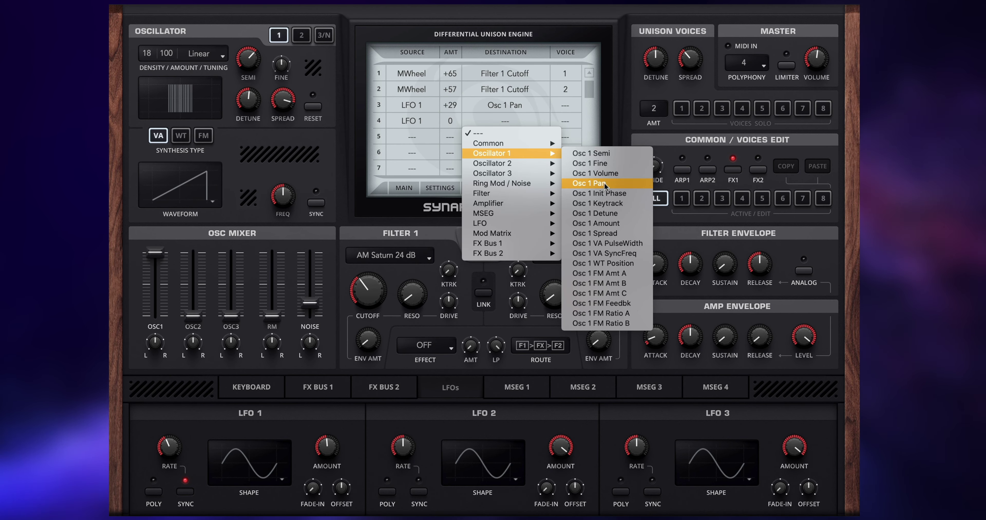
click(589, 183)
drag(458, 126, 468, 110)
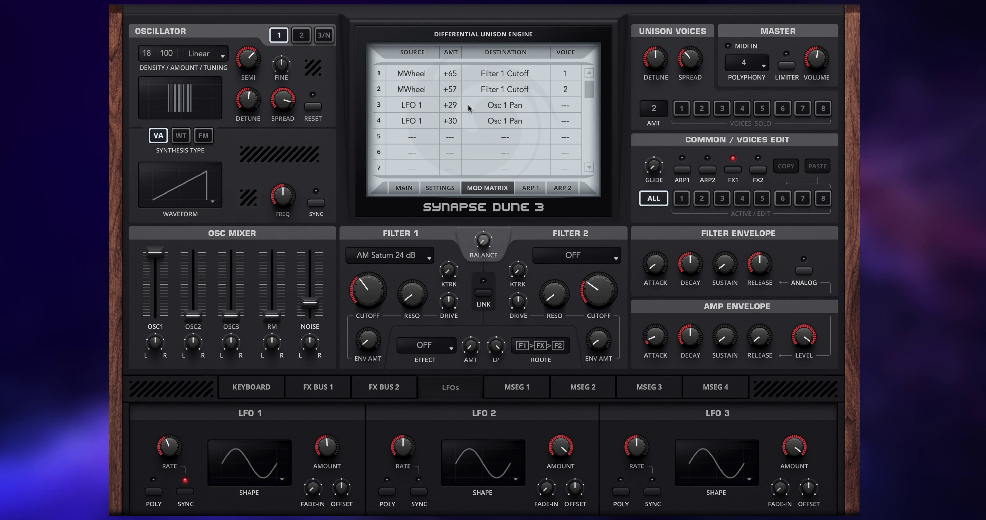
Step: Assign the row 3 pan modulation to voice 1 and the row 4 pan modulation to voice 2
click(572, 106)
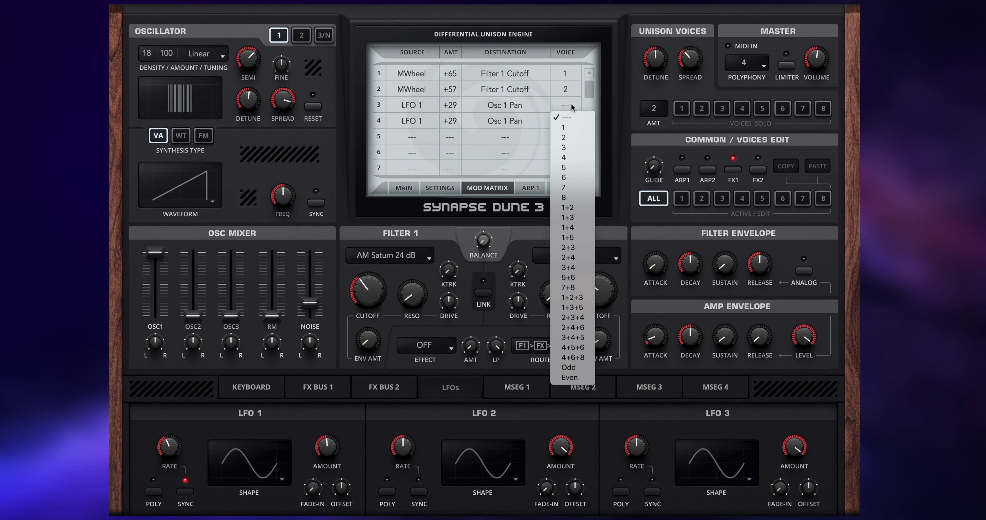
click(570, 127)
click(570, 121)
click(572, 152)
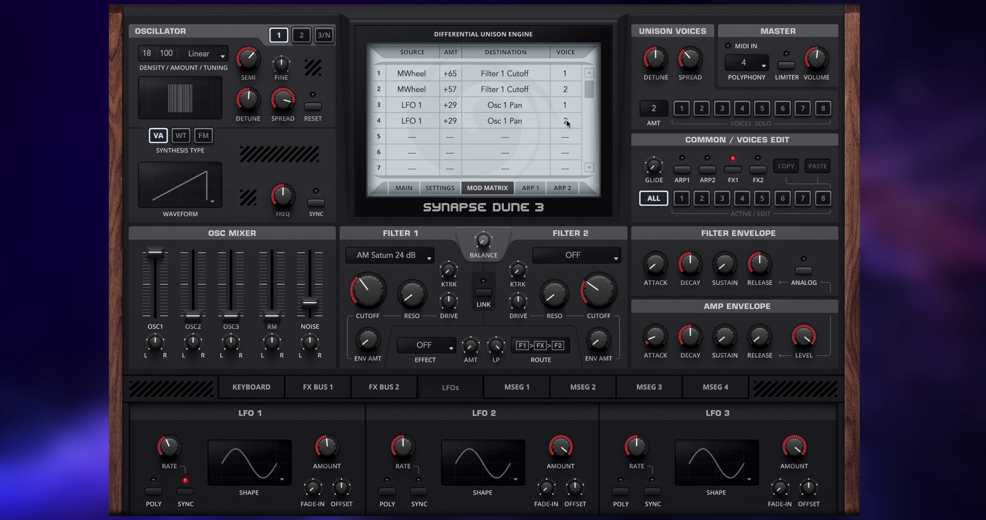
Step: Select and solo voice 2, and try a stronger LFO 1 to Osc 1 Pan amount of +59 for it in row 4
click(702, 201)
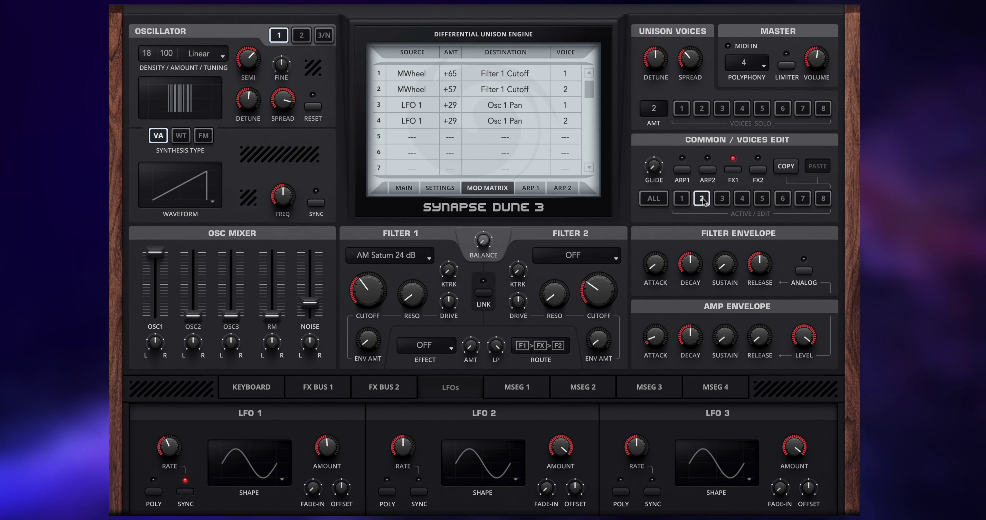
click(702, 109)
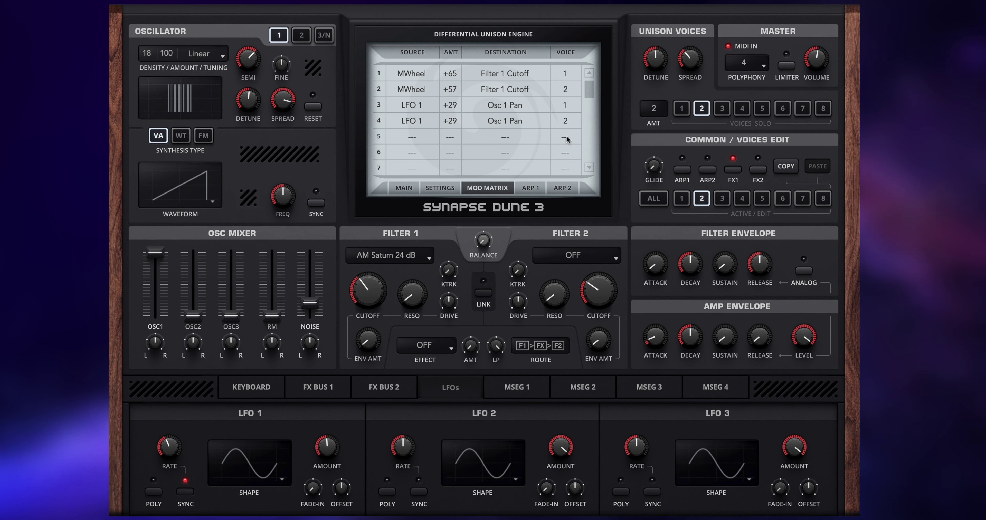
drag(453, 123, 463, 112)
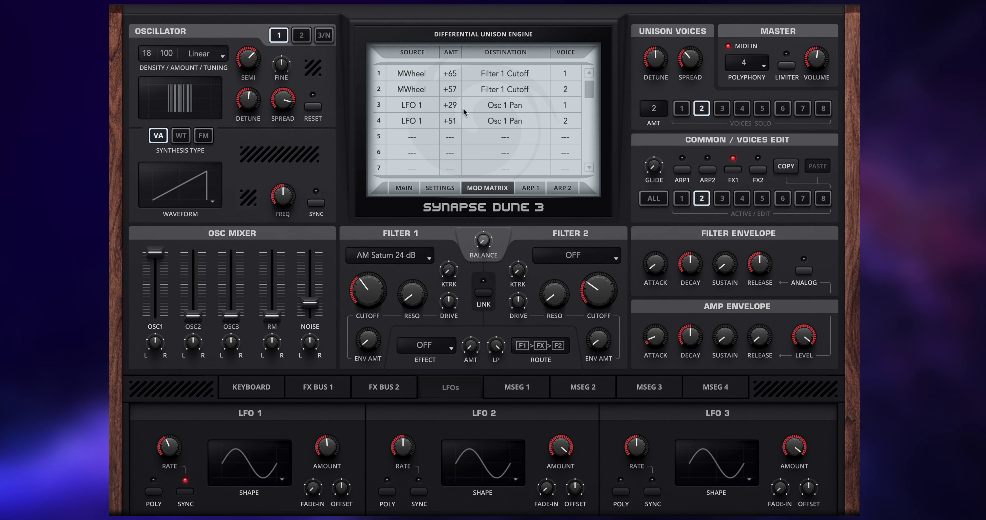
drag(463, 108, 465, 108)
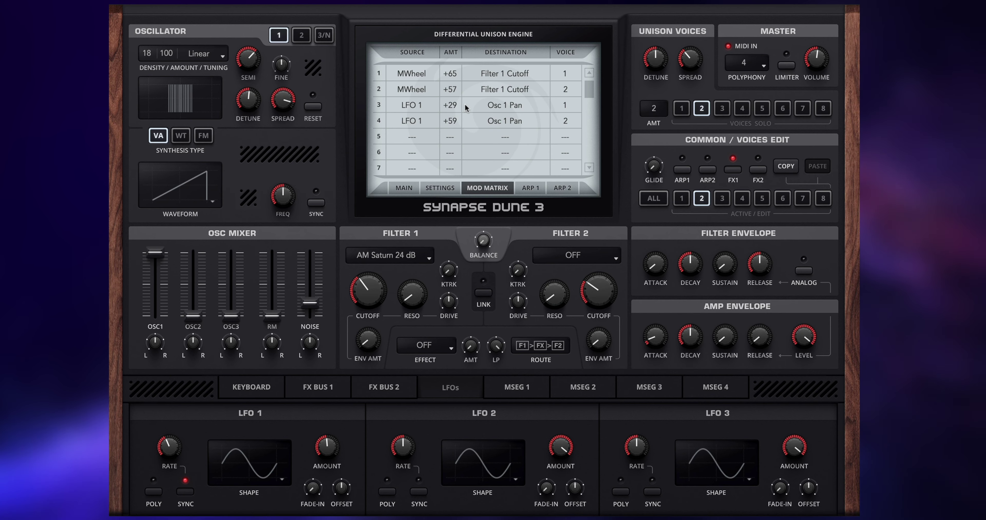
drag(465, 107, 457, 107)
Step: Return to editing all voices without solo, and set the LFO 1 pan amounts to +30 for voice 1 and +40 for voice 2
click(653, 198)
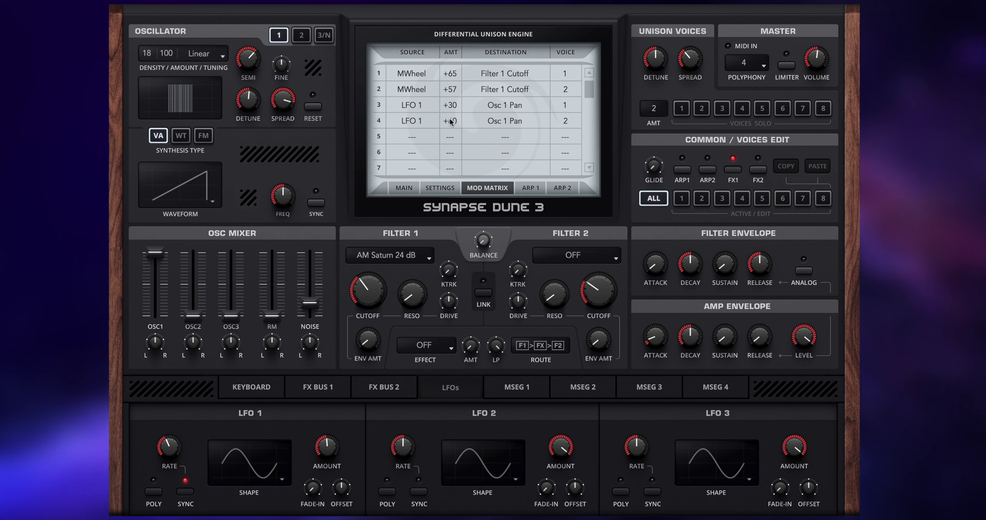
drag(451, 122, 450, 132)
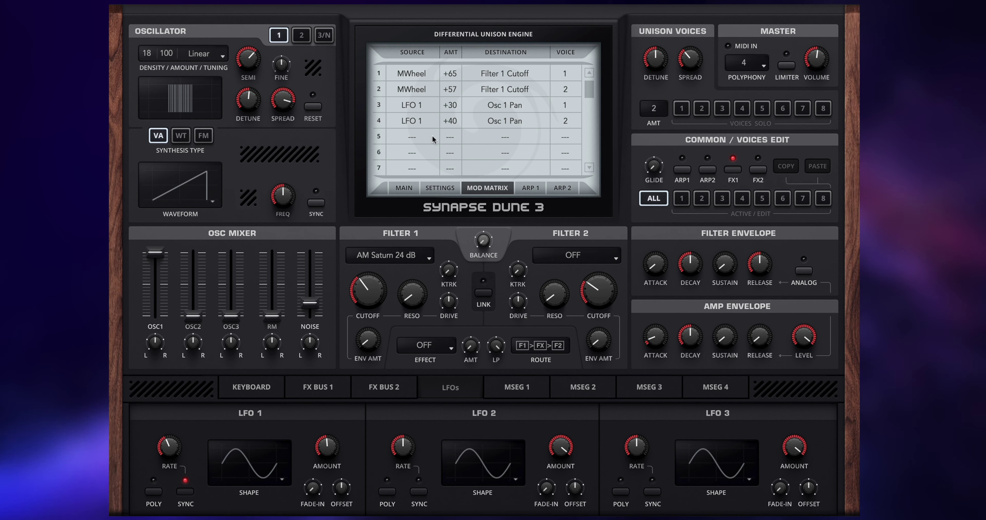
Step: Show MSEG 1, and route it to Osc 1 Fine in mod matrix row 5
click(521, 388)
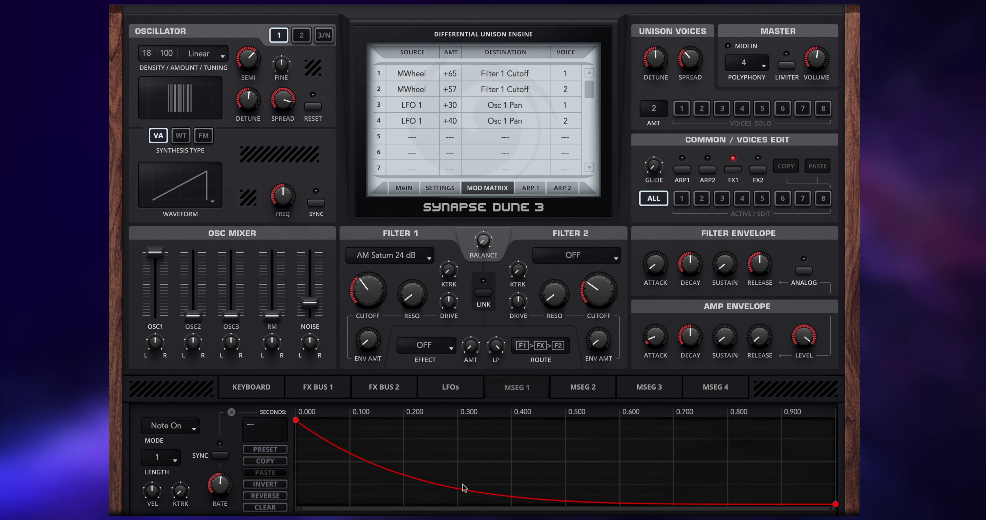
drag(474, 487, 476, 492)
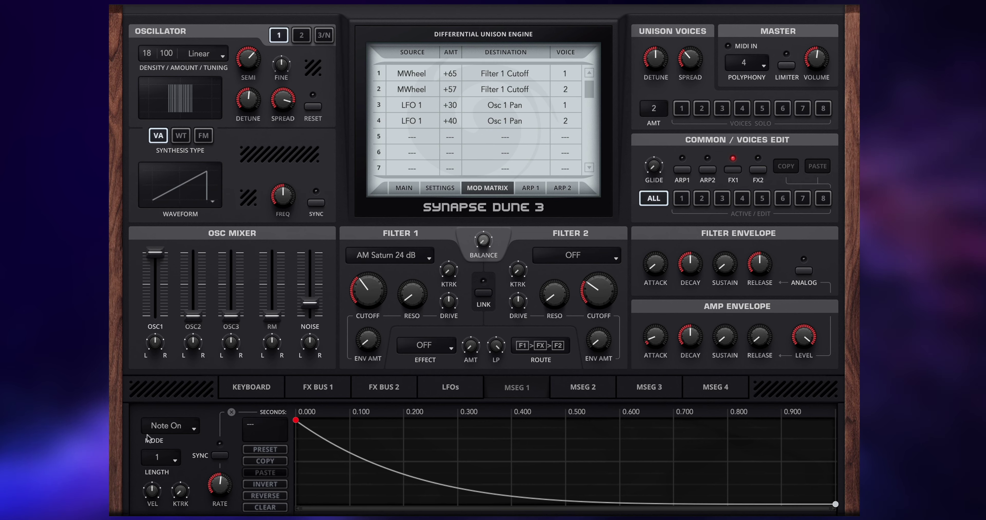
click(423, 139)
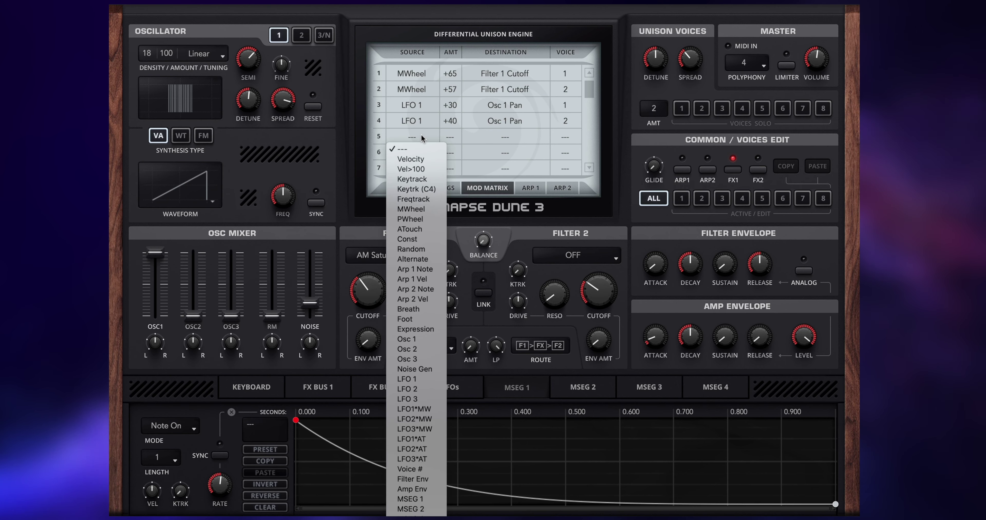
click(427, 500)
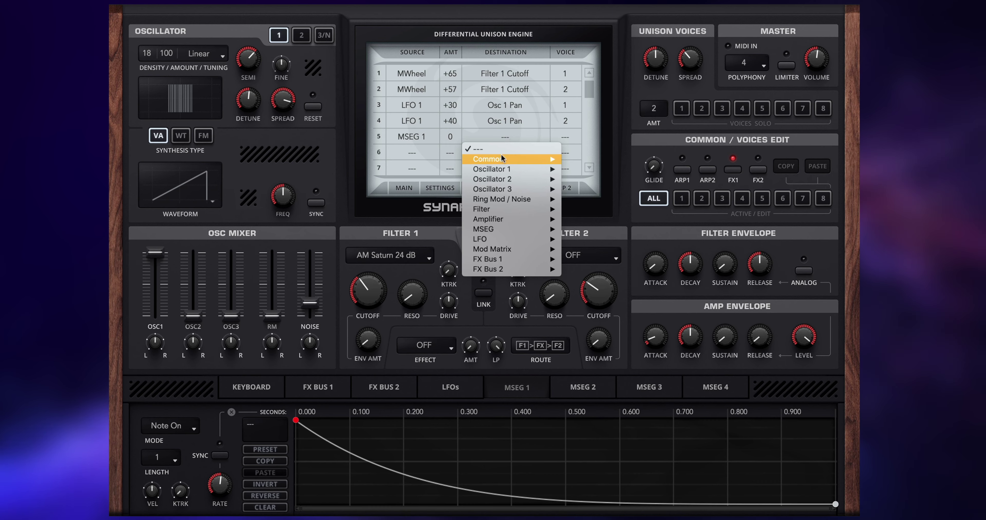
mouse_move(502, 169)
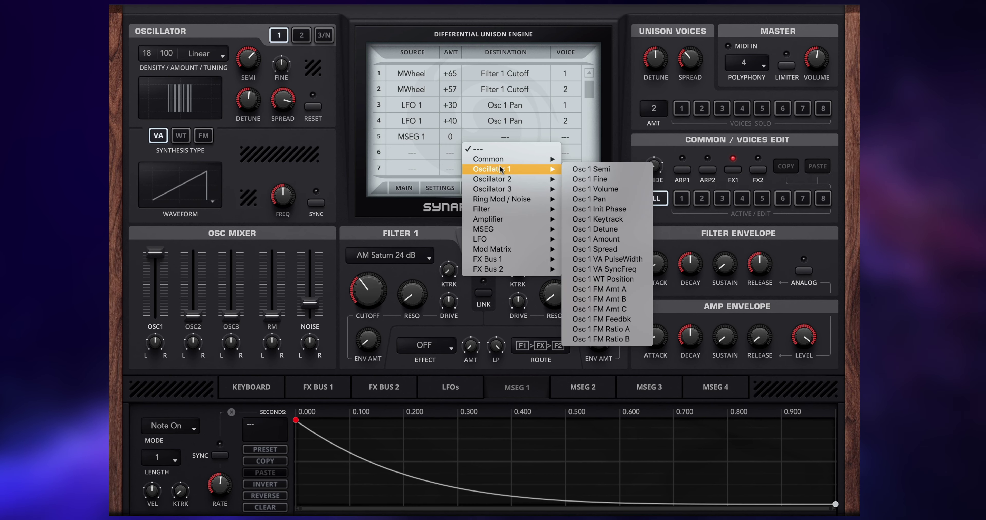
click(626, 180)
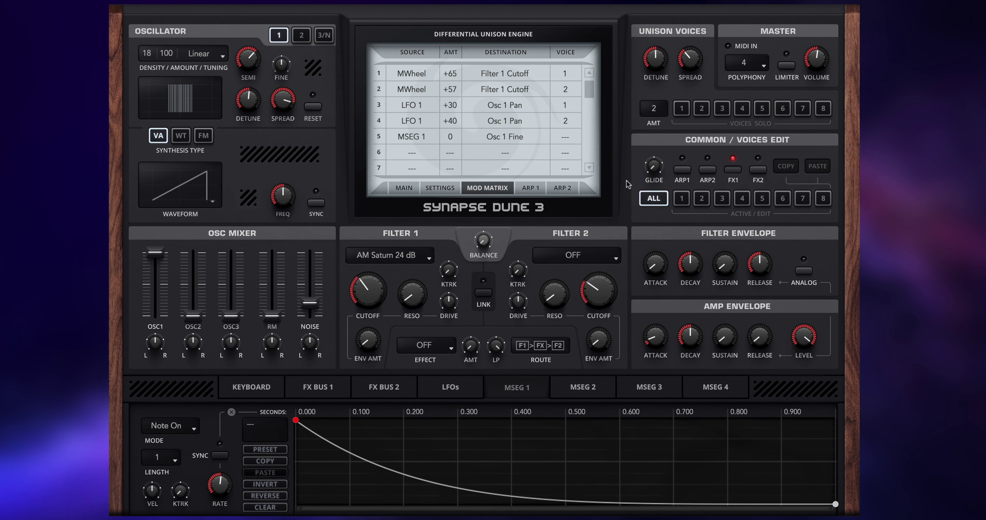
Step: Assign the MSEG 1 to Osc 1 Fine modulation in row 5 to voices 1+2 with an amount of +5
click(565, 138)
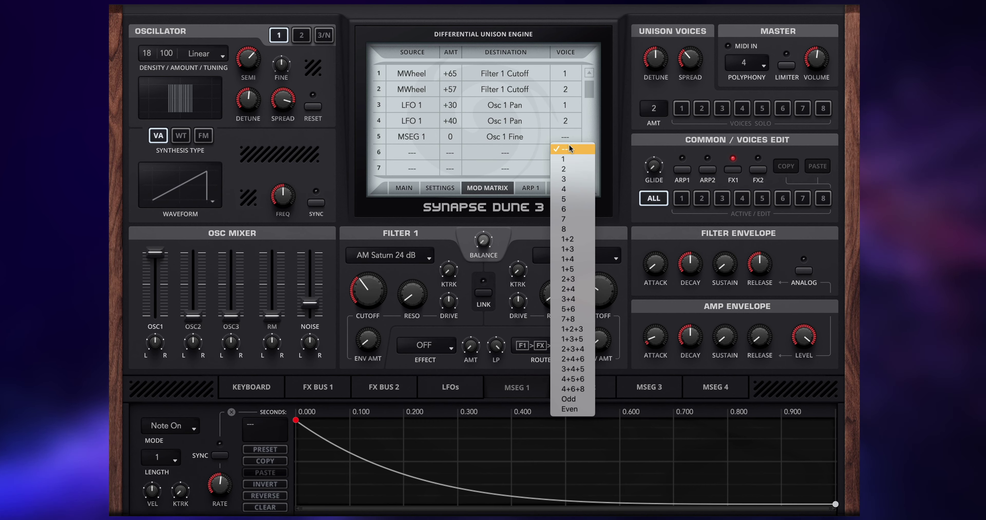
click(579, 240)
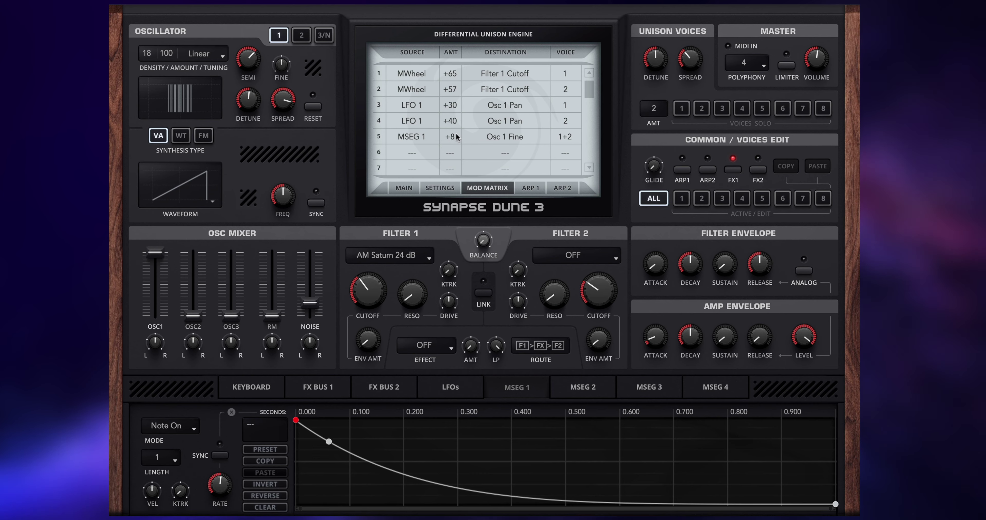
mouse_move(455, 137)
mouse_down()
mouse_move(465, 100)
mouse_move(462, 139)
mouse_up()
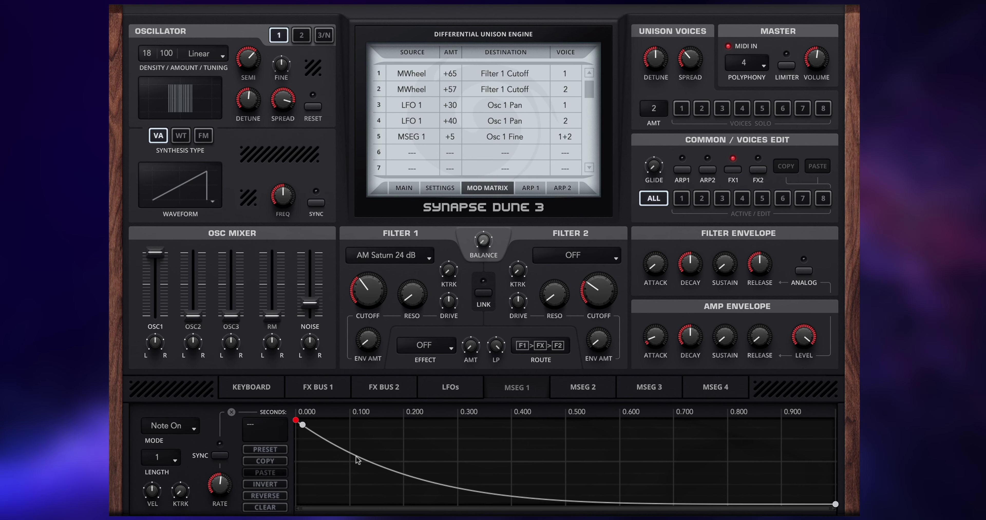
click(385, 471)
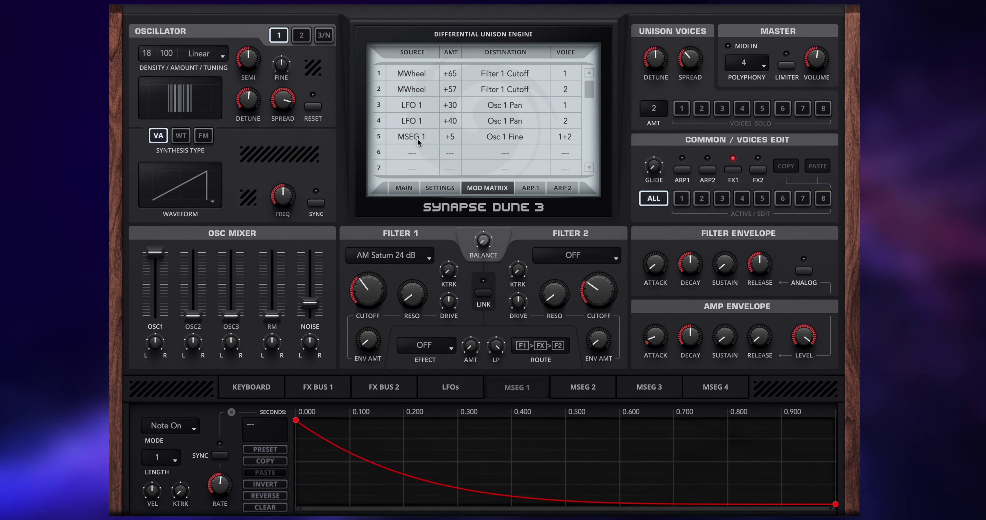
Step: Try a higher Filter 1 envelope amount with different filter envelope decay times, and return the envelope amount to zero
drag(379, 340, 376, 289)
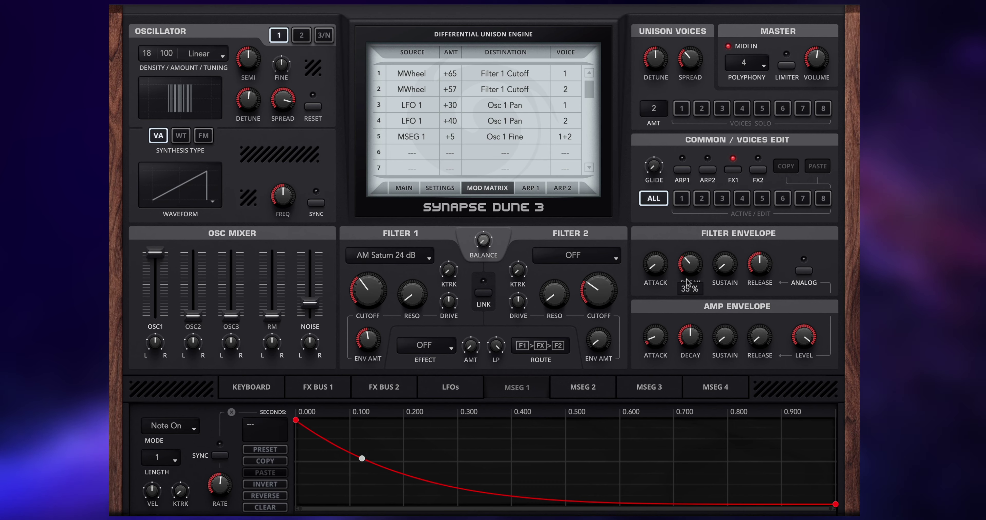
drag(690, 265, 690, 246)
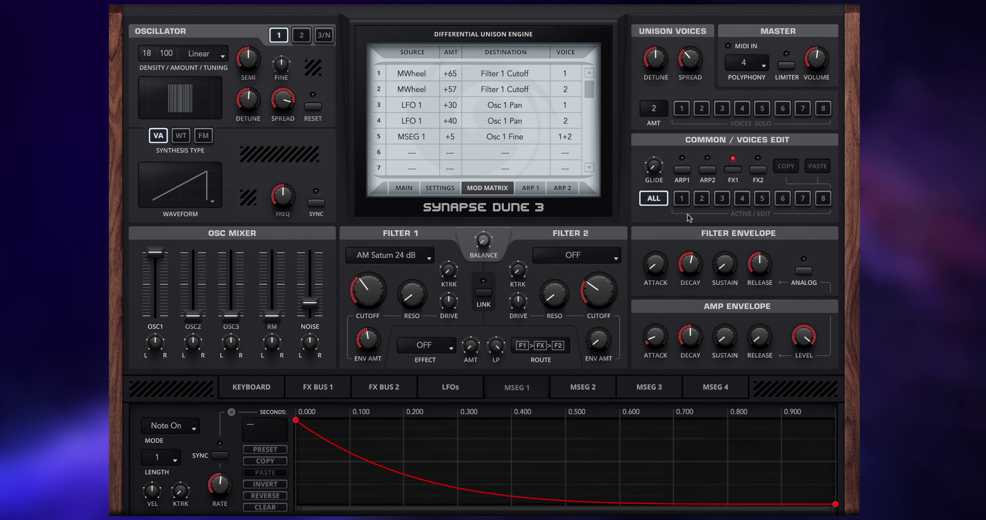
drag(695, 262, 695, 272)
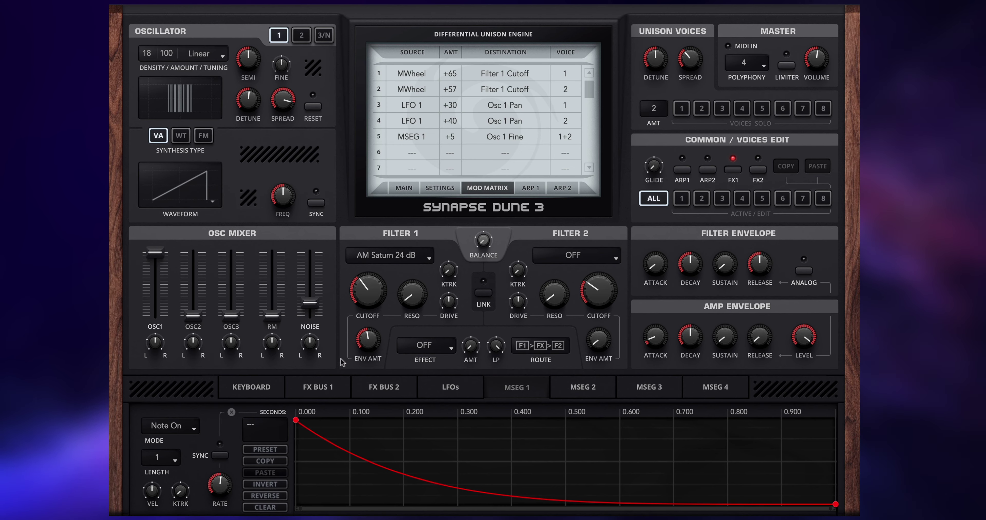
drag(362, 343, 343, 439)
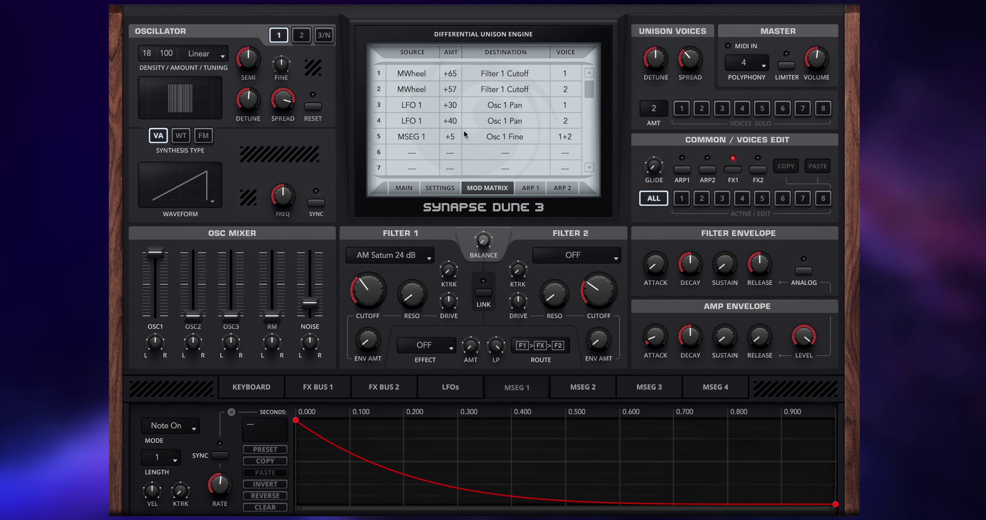
Step: Set row 6's source to Filter Env, try Filter 1 Cutoff as its destination at +50, and reset the row's amount and destination
click(413, 151)
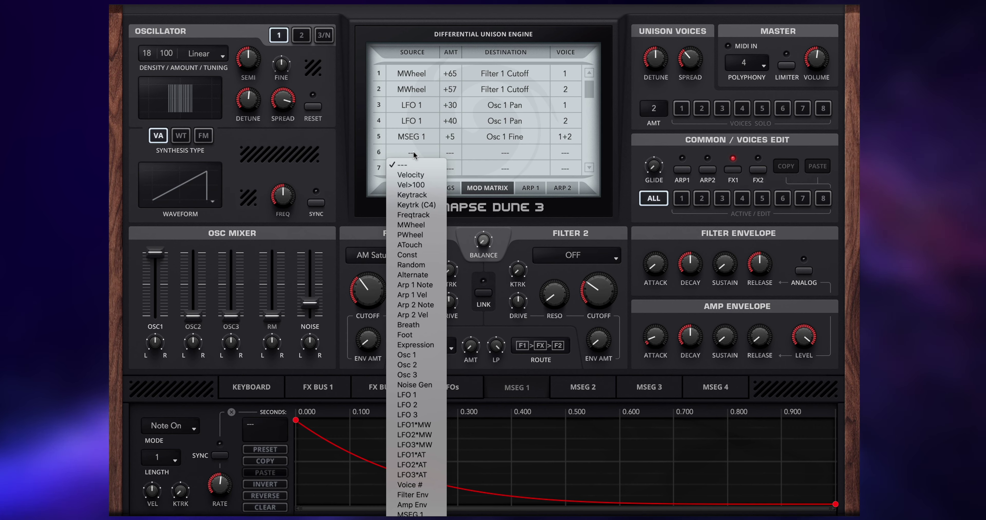
click(432, 495)
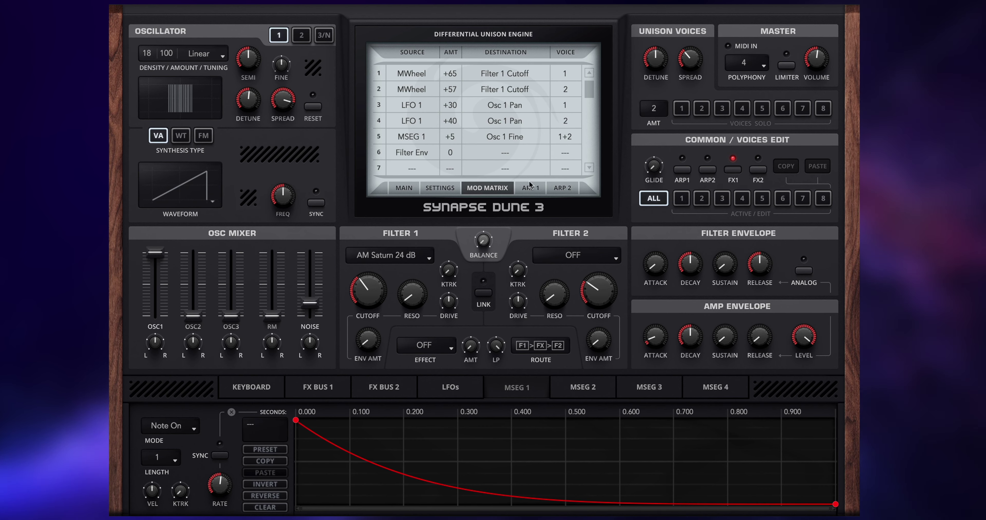
click(515, 153)
mouse_move(504, 225)
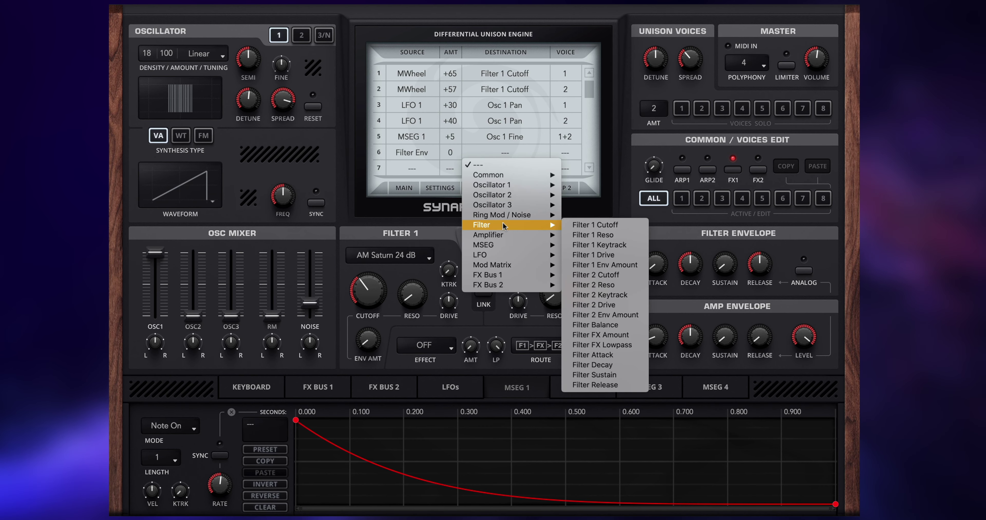
click(606, 226)
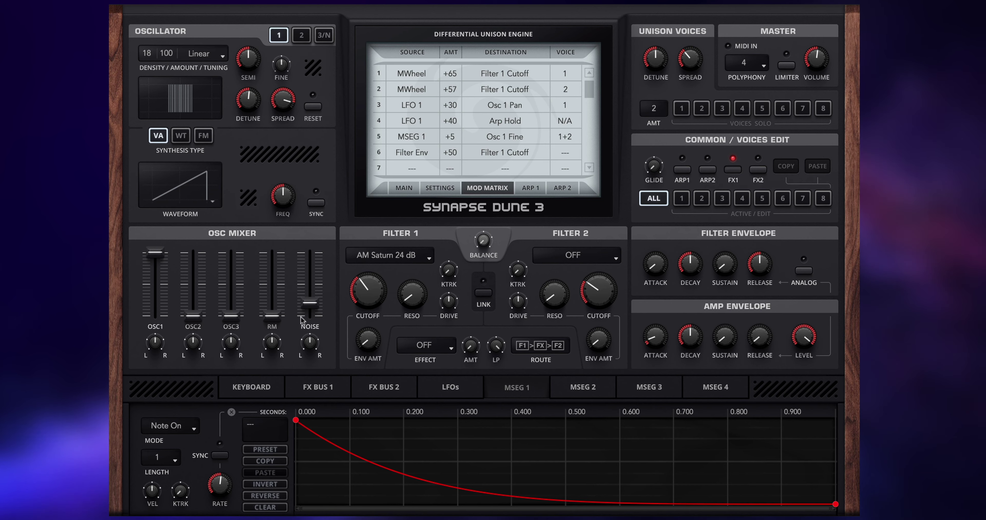
click(457, 153)
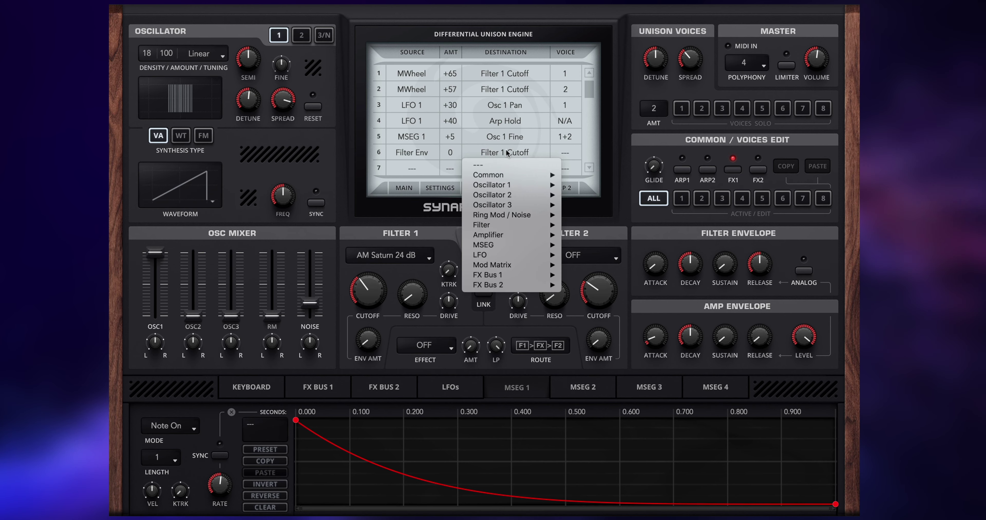
click(471, 158)
Step: Raise Filter 1's envelope amount to about halfway, and try some Filter 1 resonance before resetting it to 0 %
drag(366, 344, 372, 291)
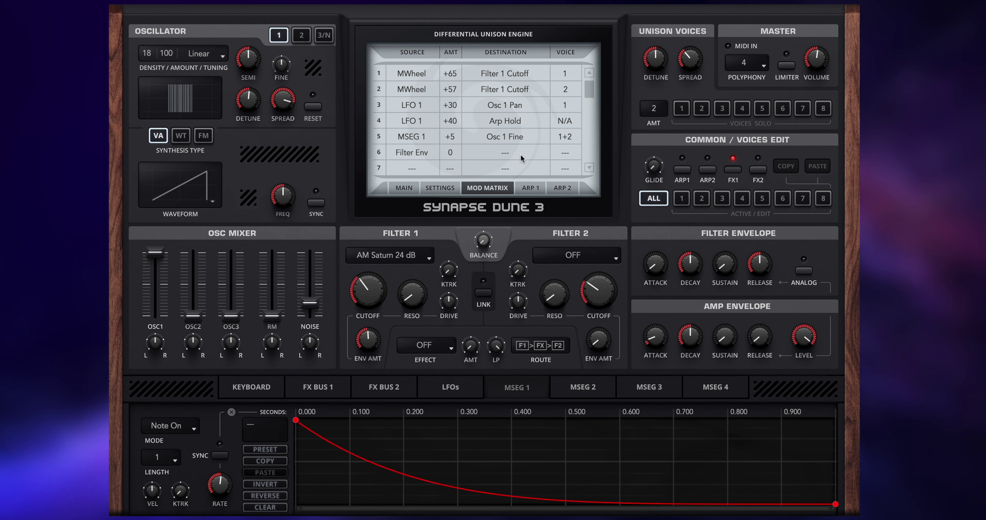
drag(417, 272, 417, 262)
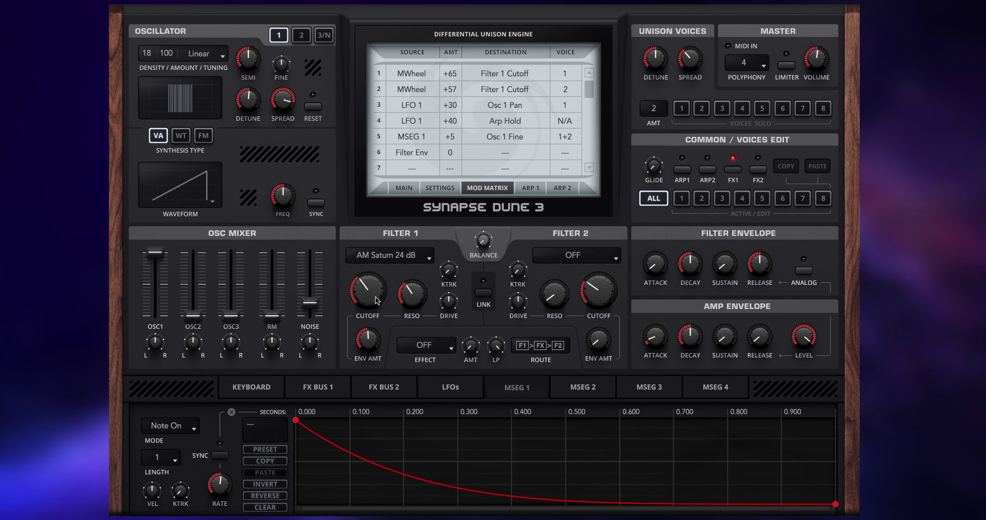
double_click(413, 291)
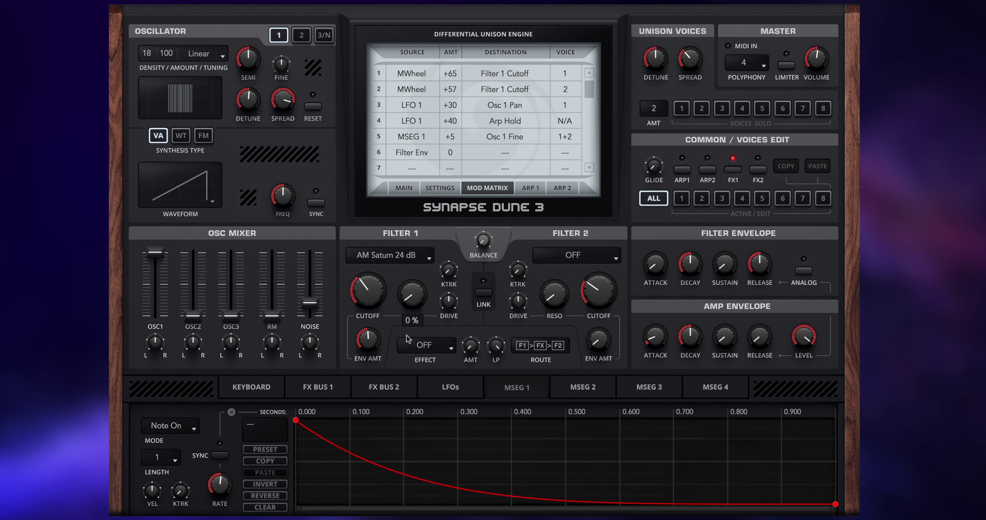
Step: Route Filter Env to Filter 1 Reso in mod matrix row 6 with an amount of +17
click(498, 149)
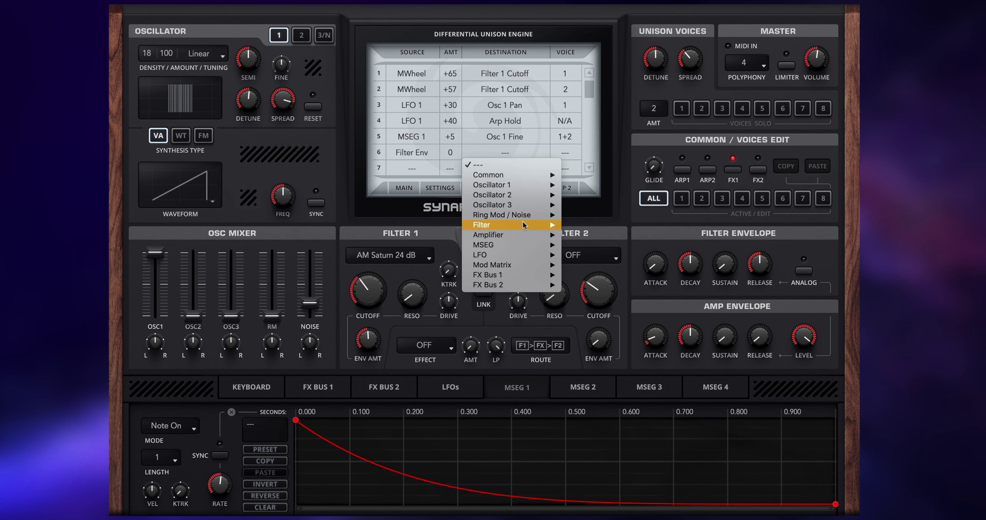
mouse_move(505, 224)
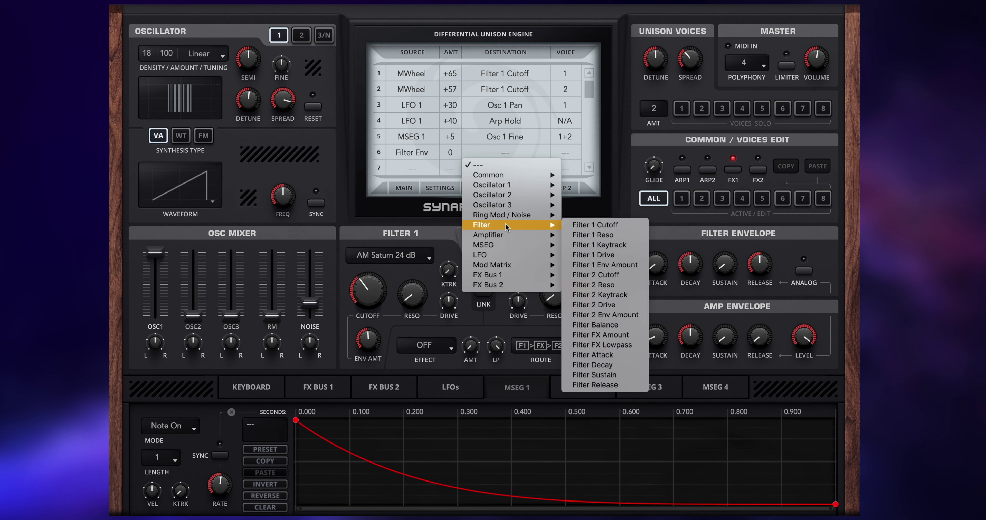
click(610, 235)
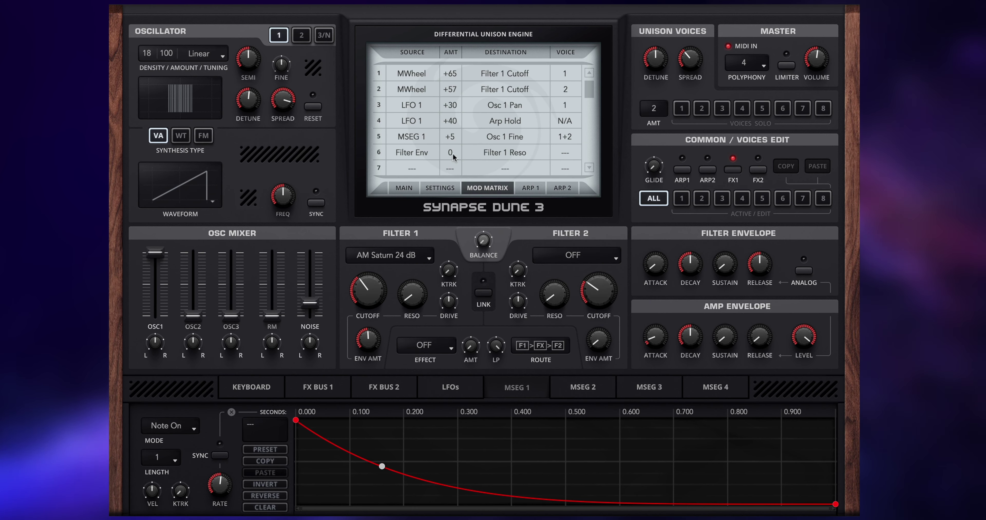
mouse_move(453, 153)
mouse_down()
mouse_move(460, 88)
mouse_move(460, 141)
mouse_up()
drag(458, 148, 453, 154)
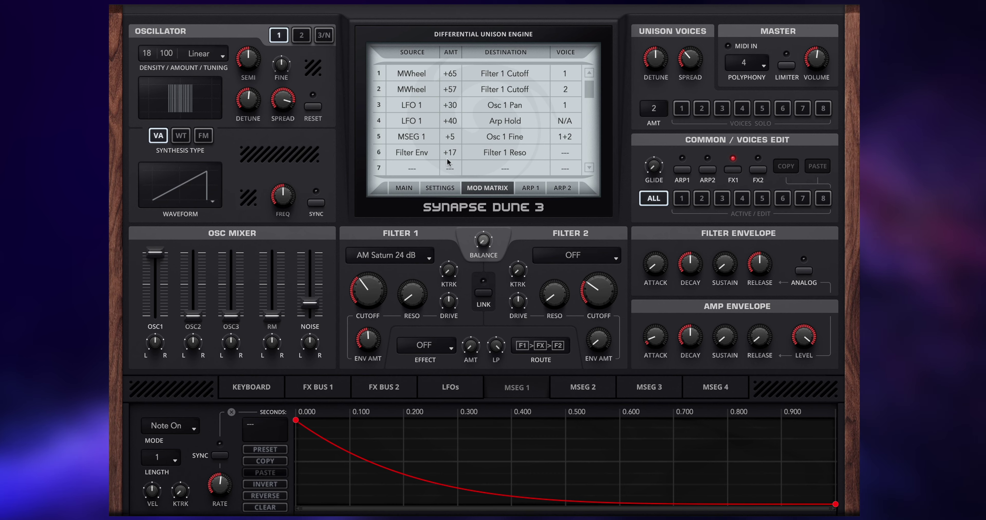
Step: Try other amounts for the row 6 resonance modulation, set it to +10, and view the row's voice assignment options
drag(449, 158, 458, 155)
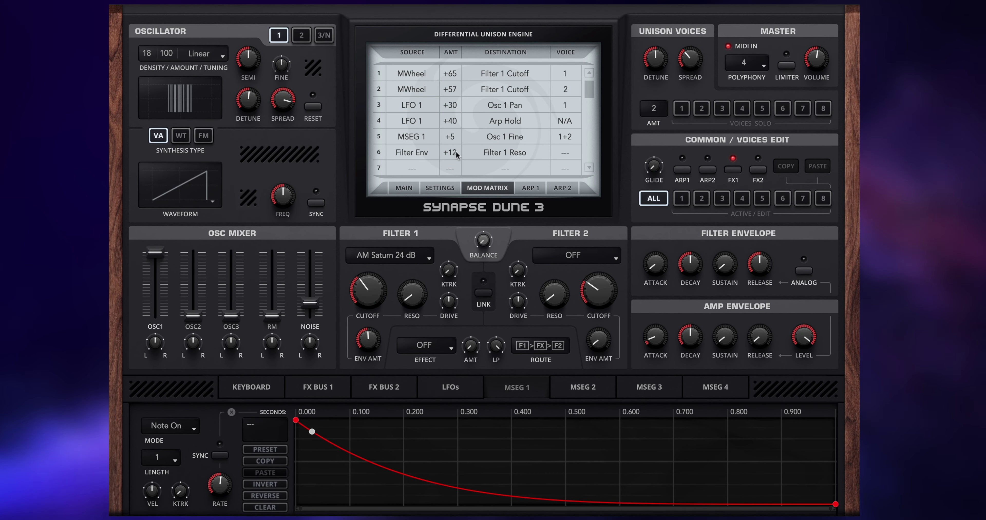
double_click(457, 154)
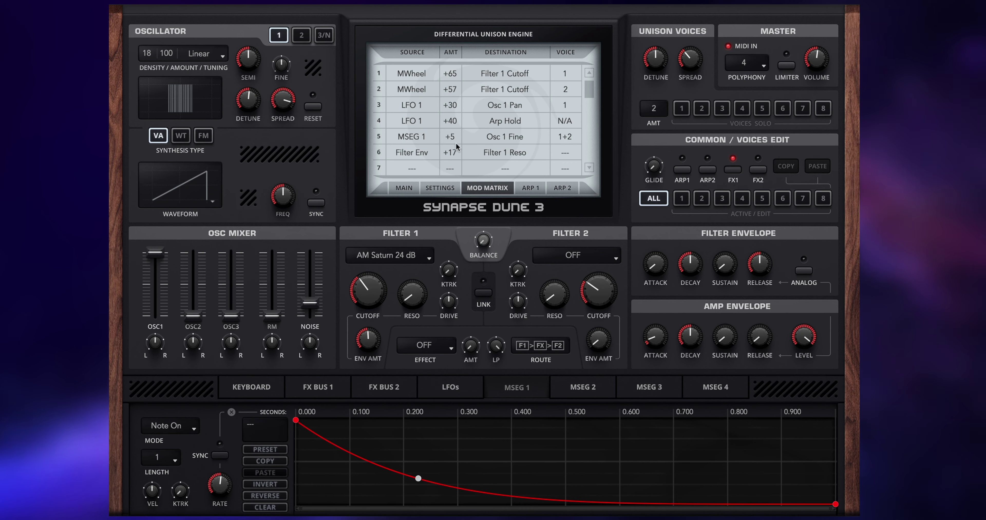
drag(454, 153, 456, 150)
scroll(456, 150, up, 1)
drag(452, 151, 455, 149)
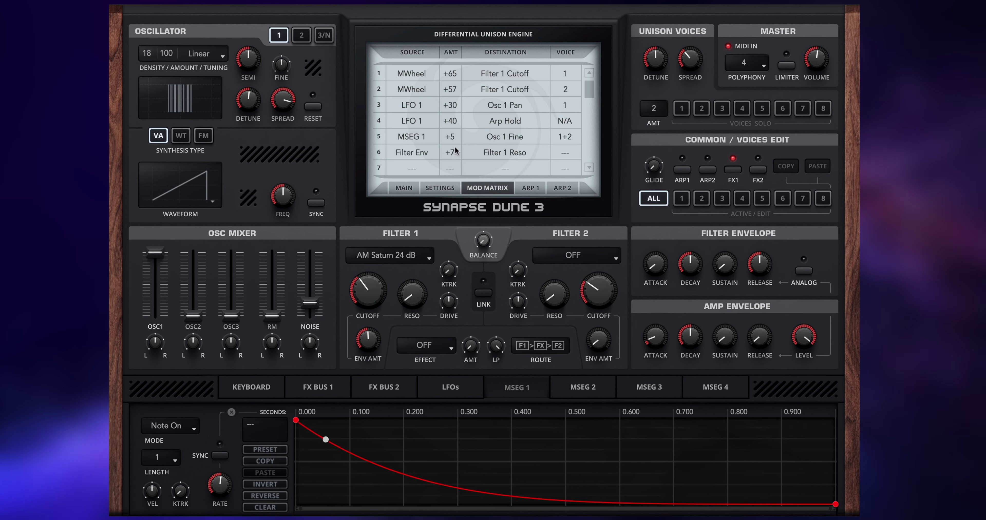
scroll(455, 147, up, 3)
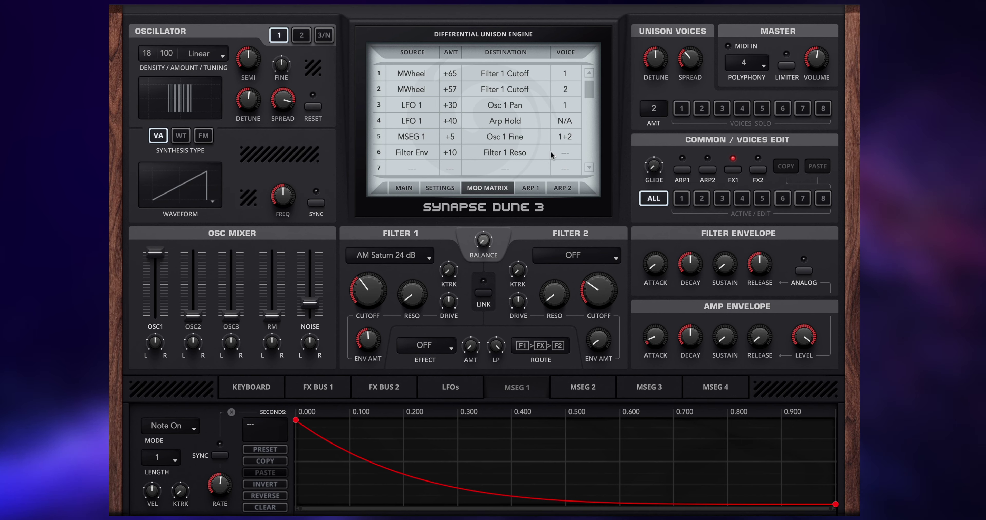
click(564, 155)
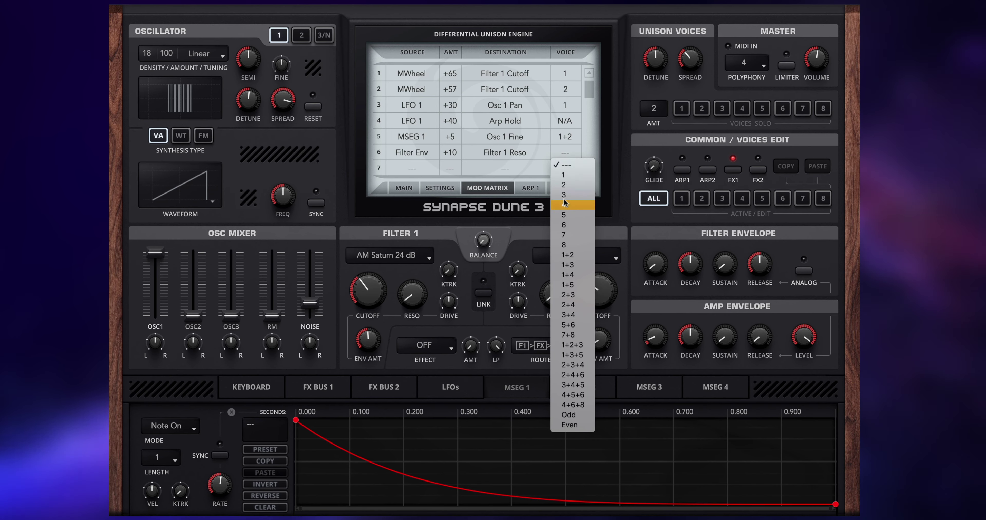
click(589, 41)
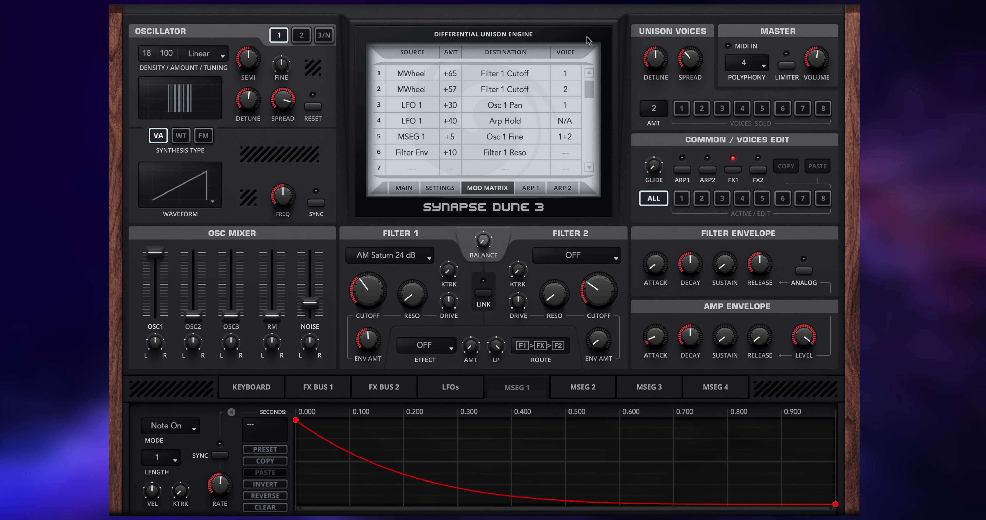